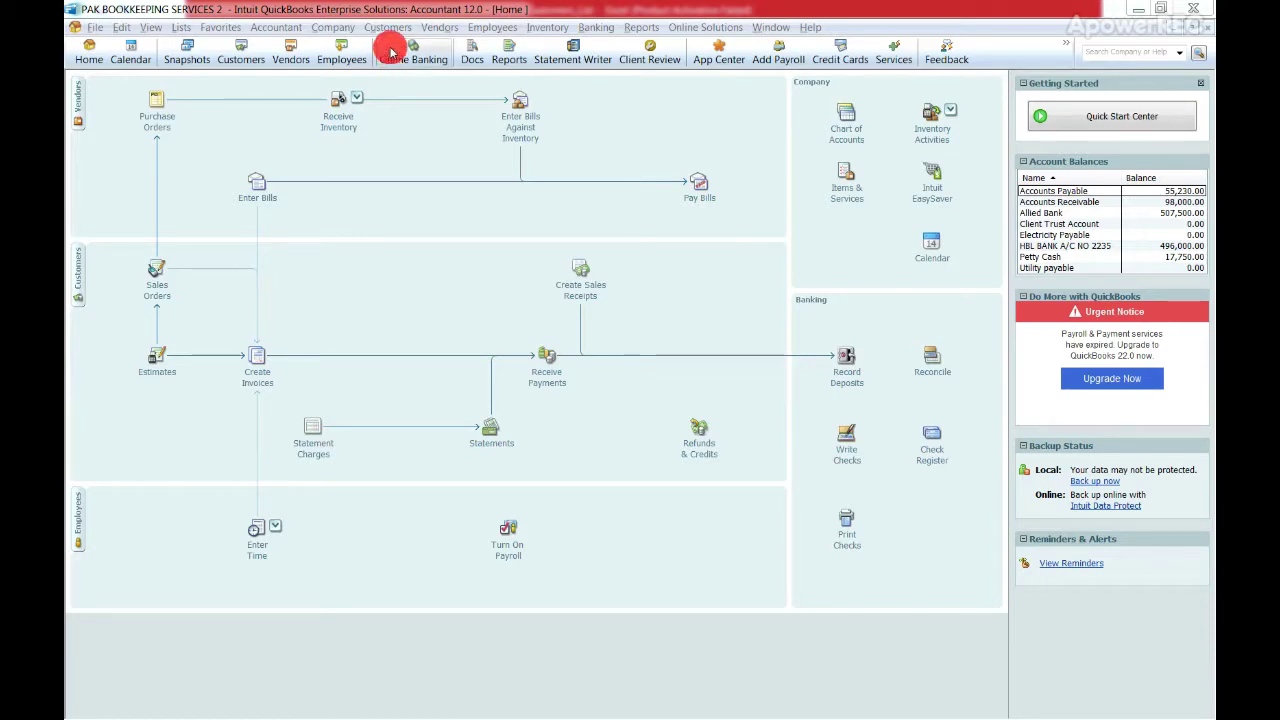
# Open the Customer Center and start adding multiple customers and jobs at once
pyautogui.click(394, 28)
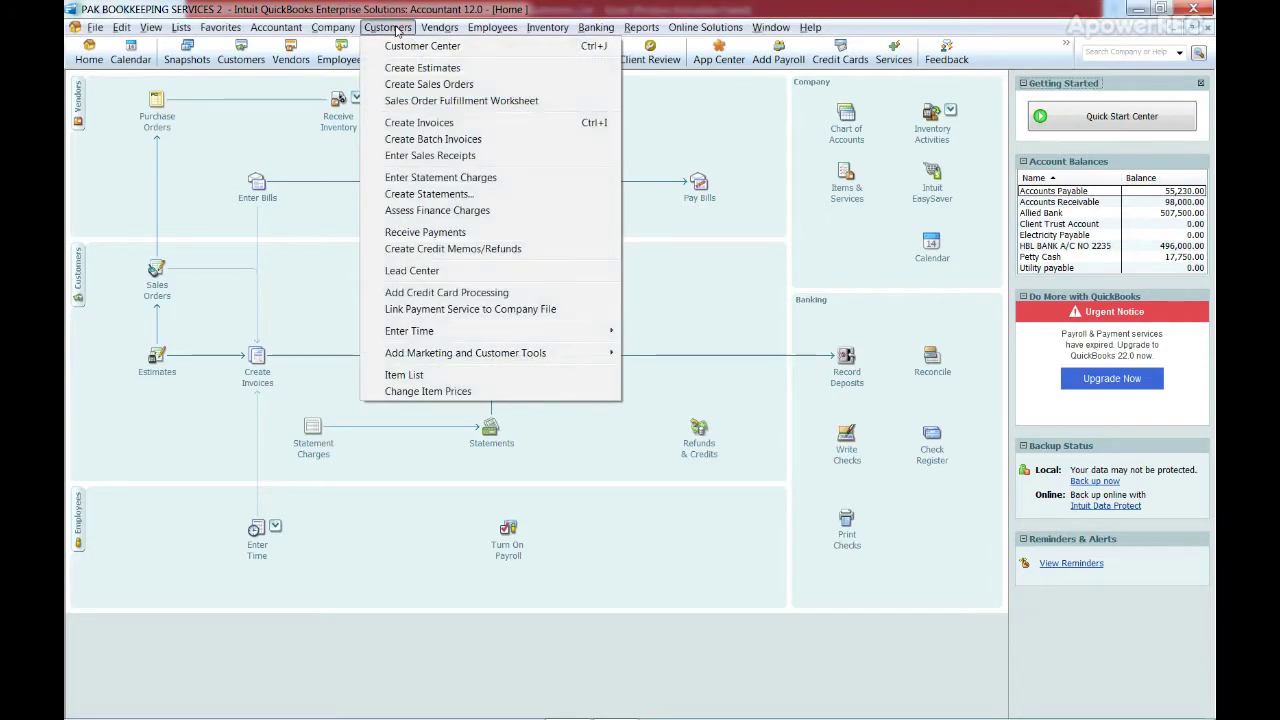
pyautogui.click(527, 45)
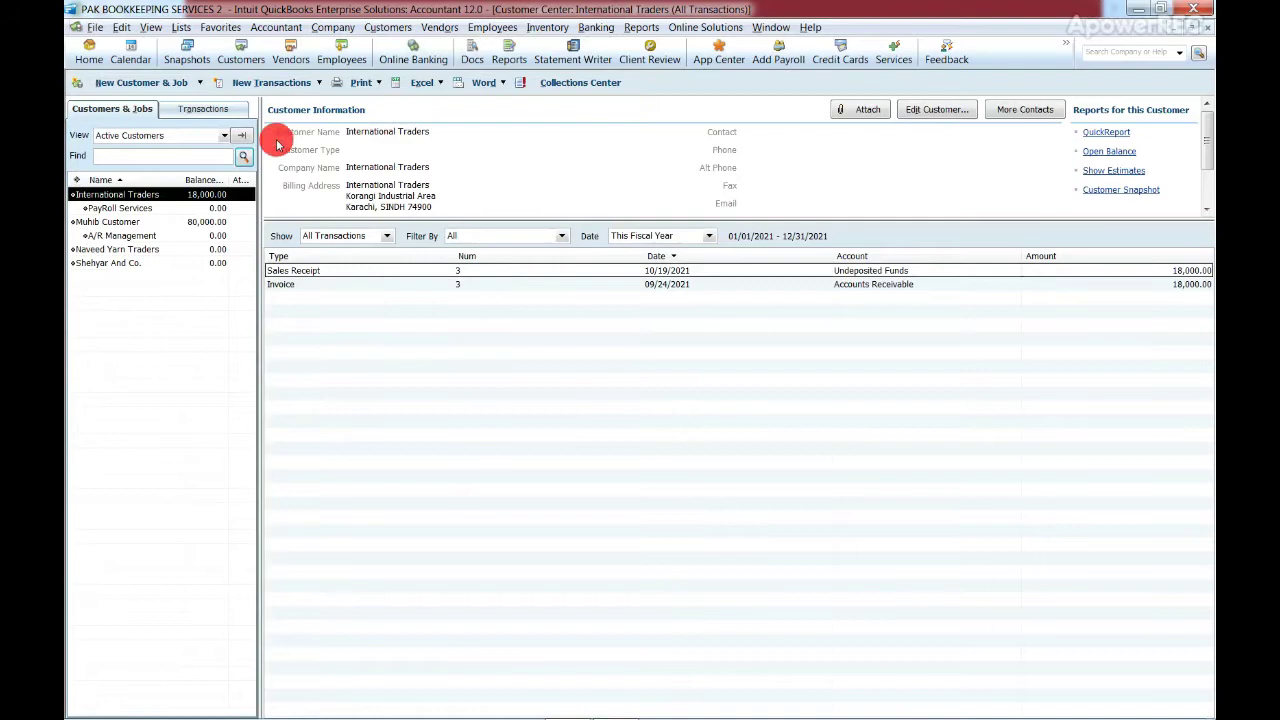
pyautogui.click(182, 85)
pyautogui.click(191, 119)
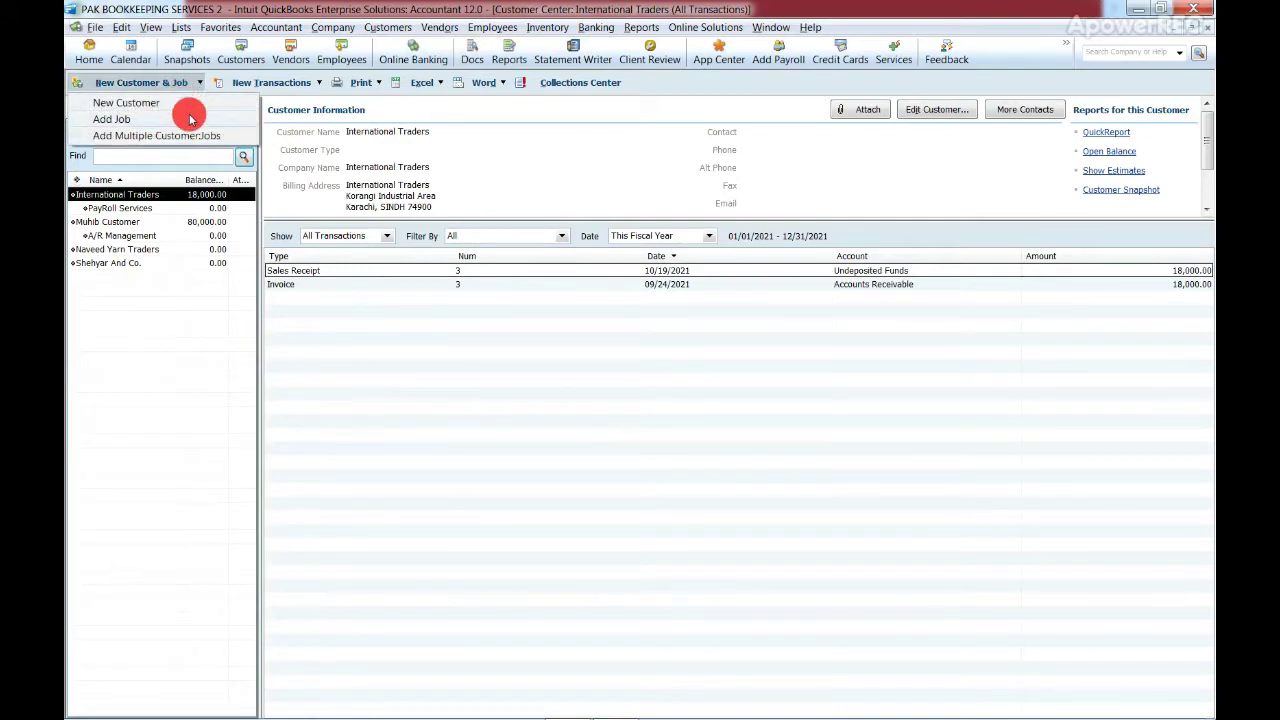
pyautogui.click(244, 138)
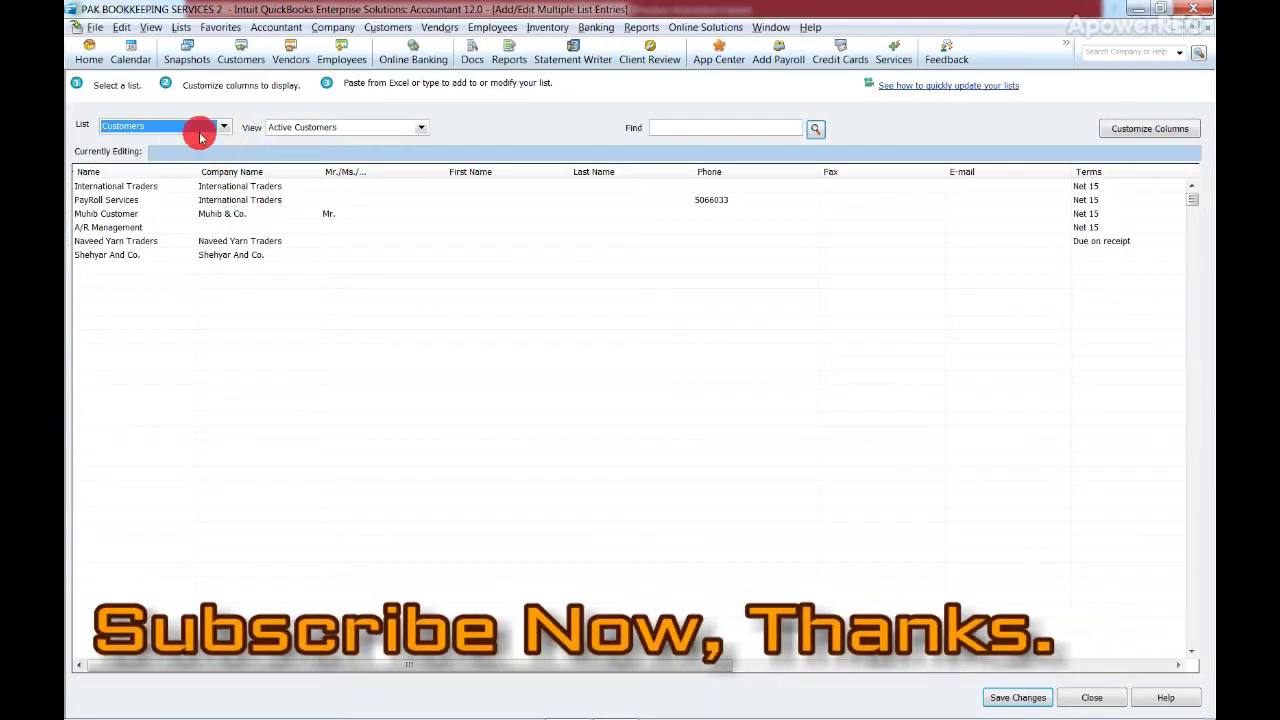
# Review the available list types and customer view filters, and dismiss the Windows color scheme prompt
pyautogui.click(221, 129)
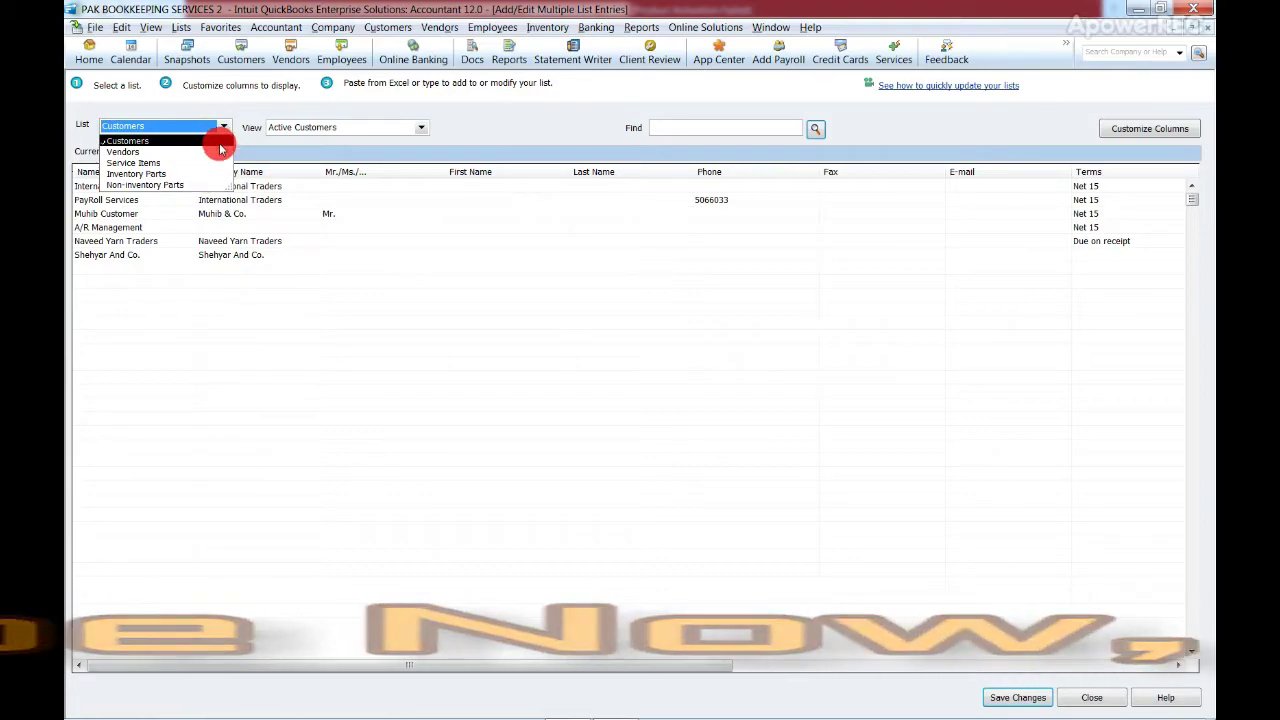
pyautogui.click(214, 124)
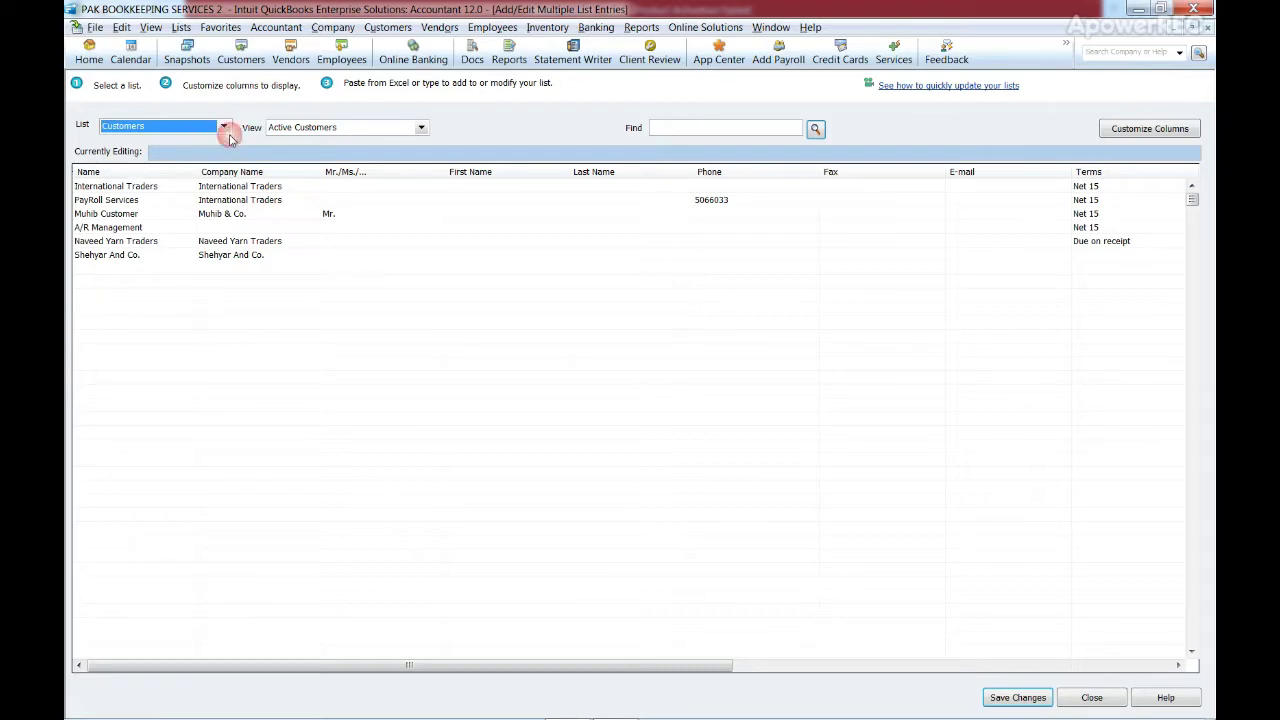
pyautogui.click(424, 129)
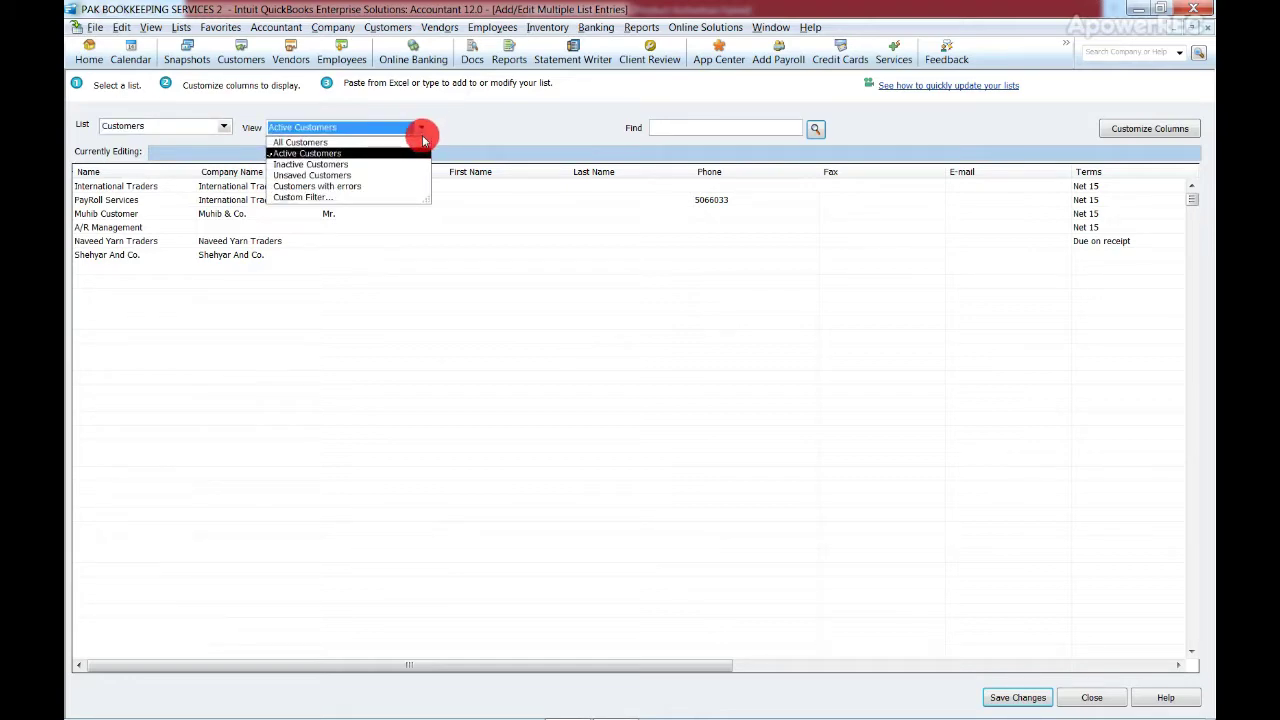
pyautogui.click(424, 131)
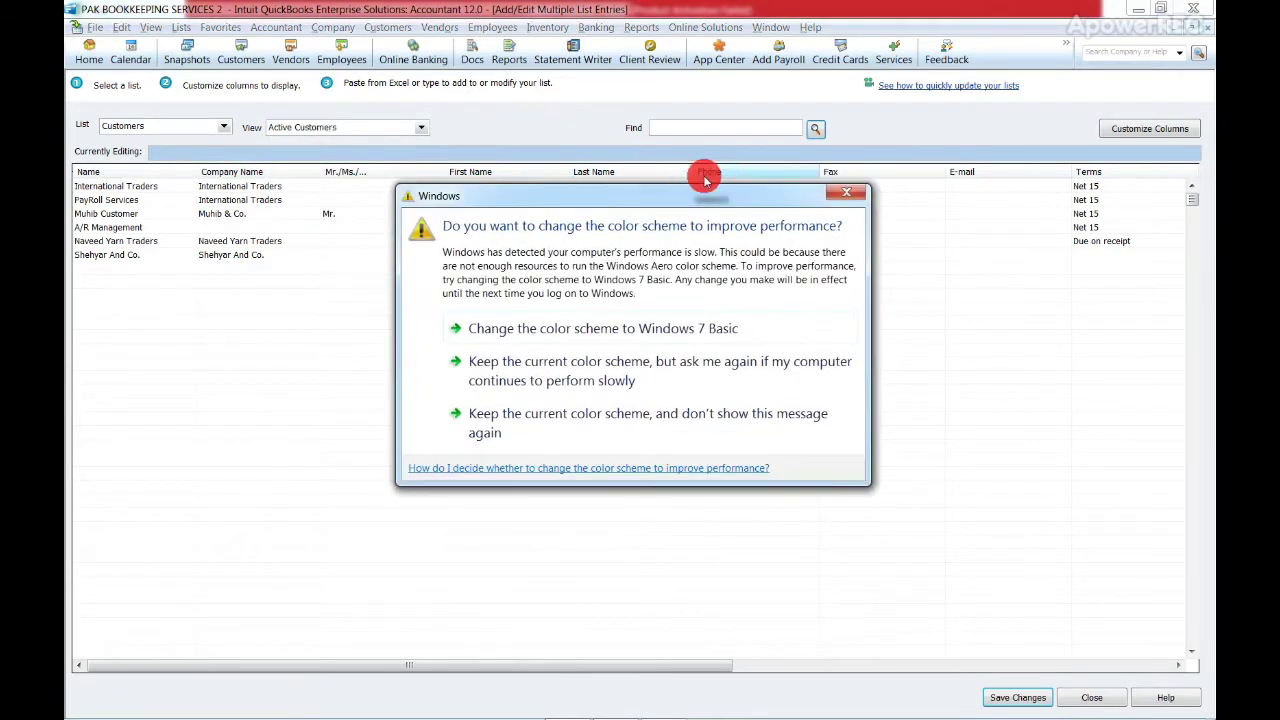
pyautogui.click(834, 192)
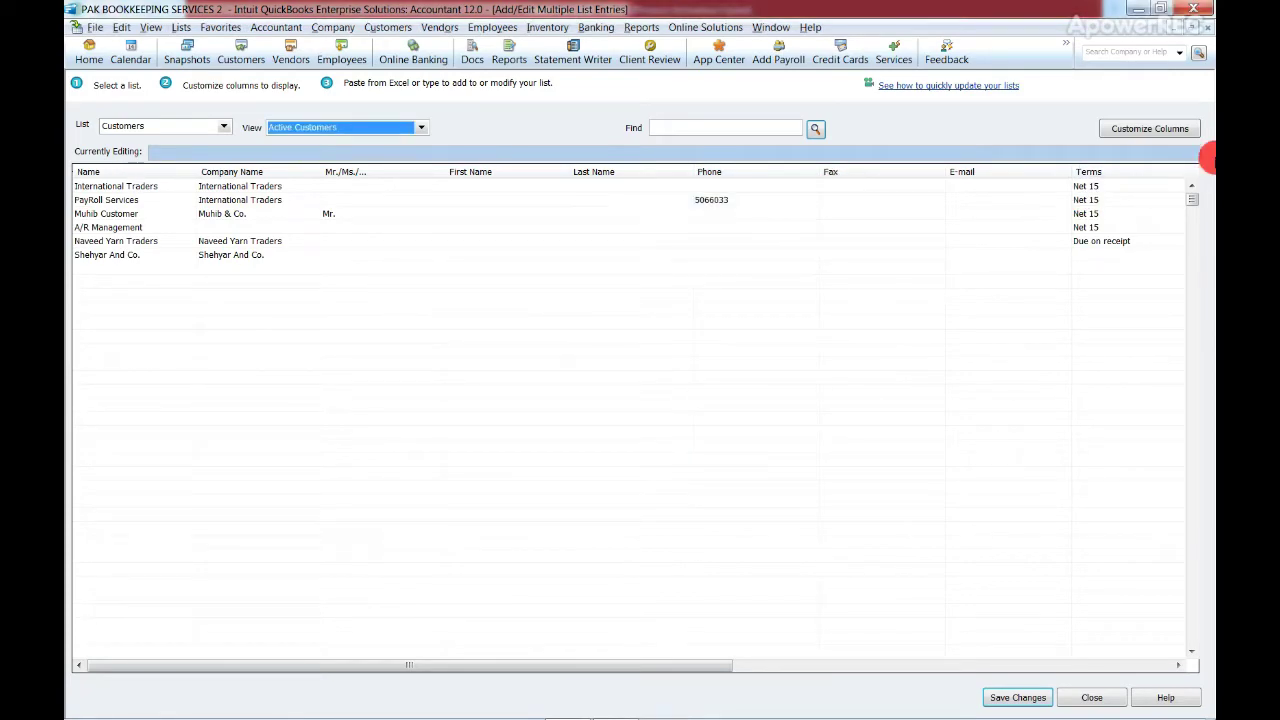
# Customize the list columns by removing Last Name and First Name from the chosen columns
pyautogui.click(1165, 132)
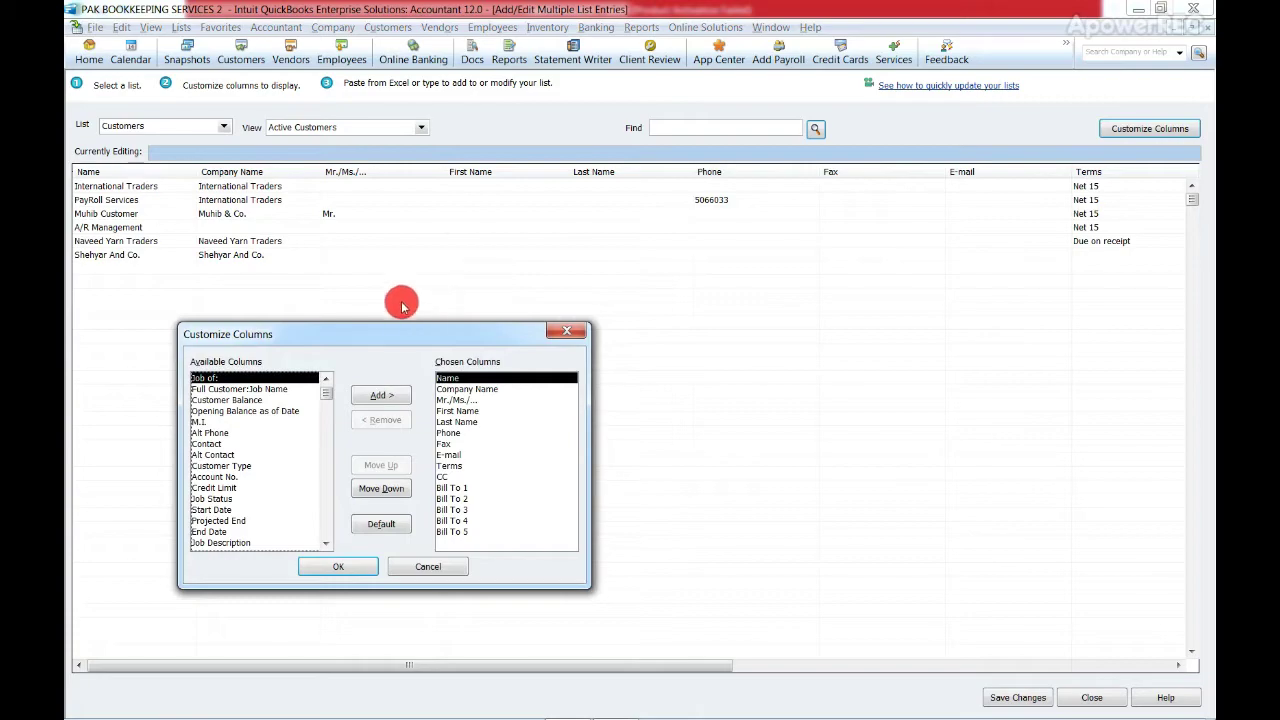
pyautogui.moveTo(394, 333); pyautogui.dragTo(521, 267)
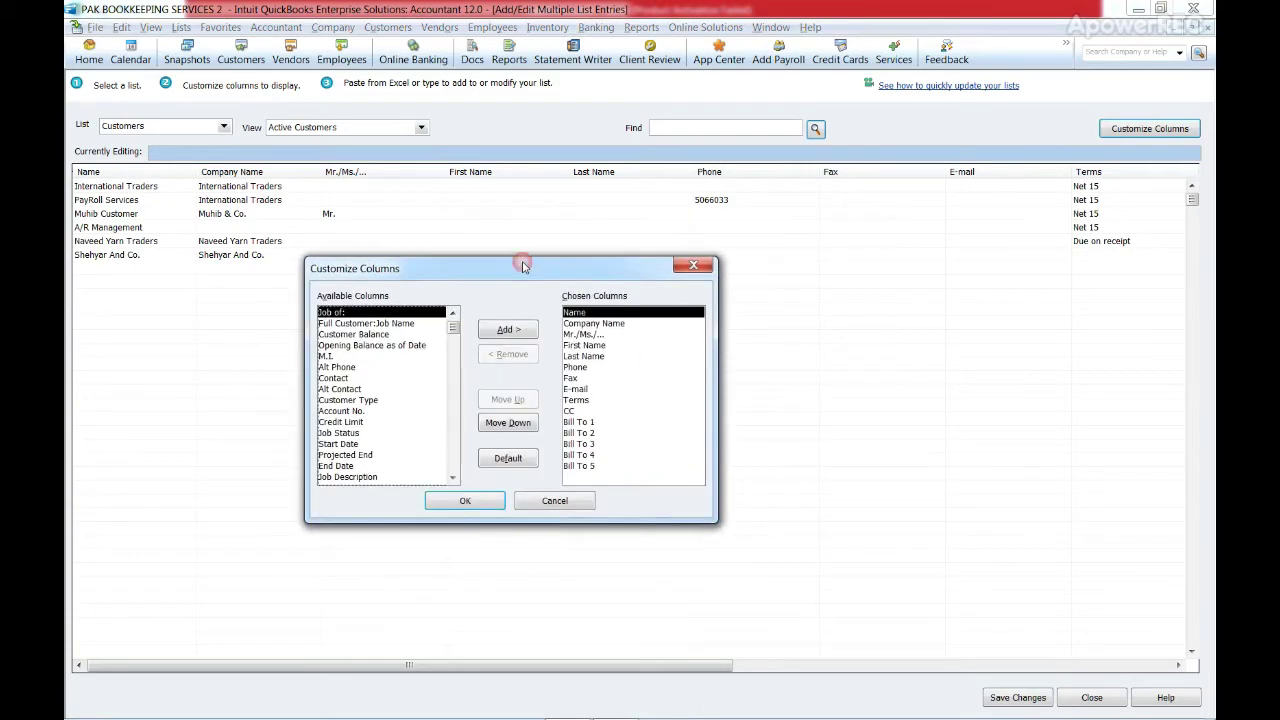
pyautogui.click(590, 345)
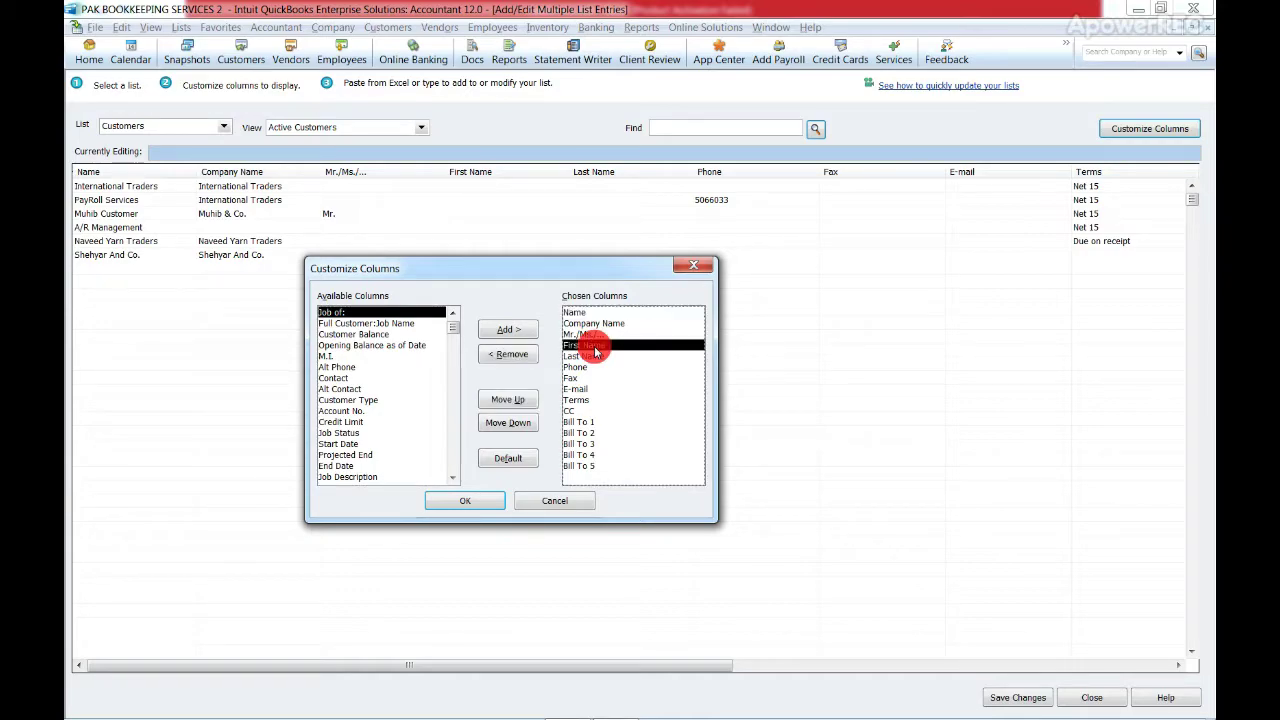
pyautogui.click(591, 368)
pyautogui.click(588, 356)
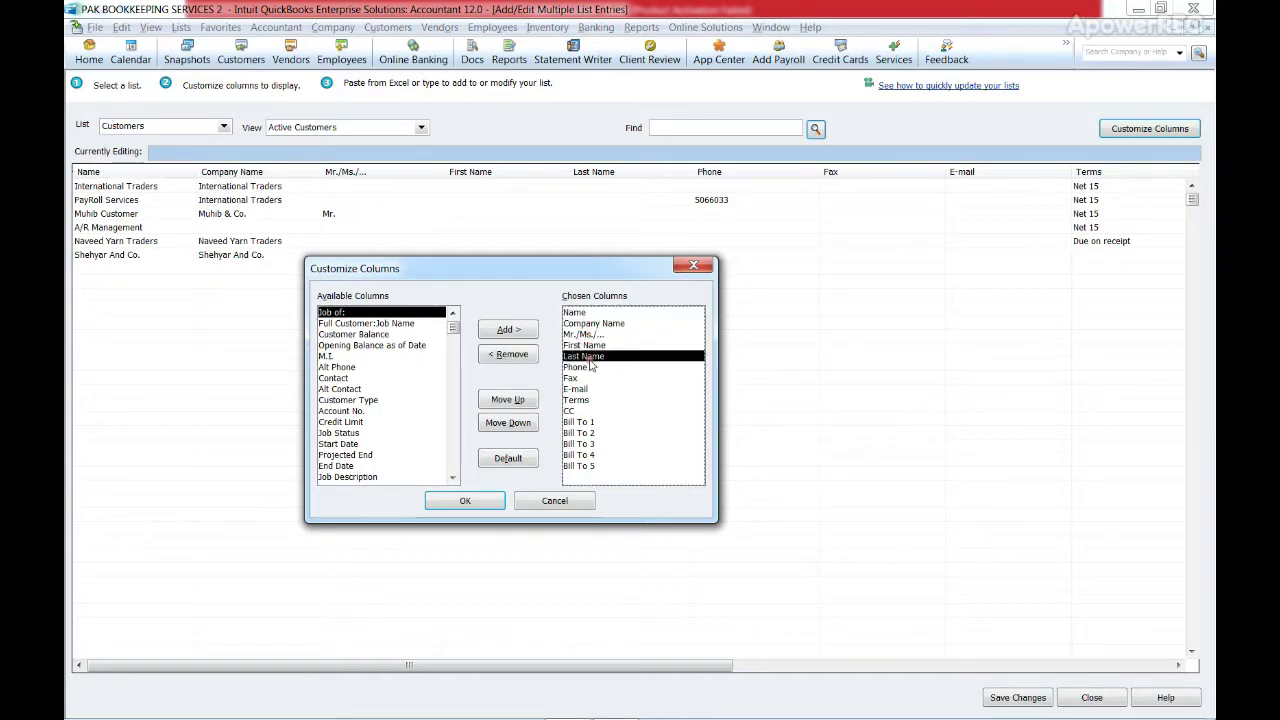
pyautogui.click(508, 356)
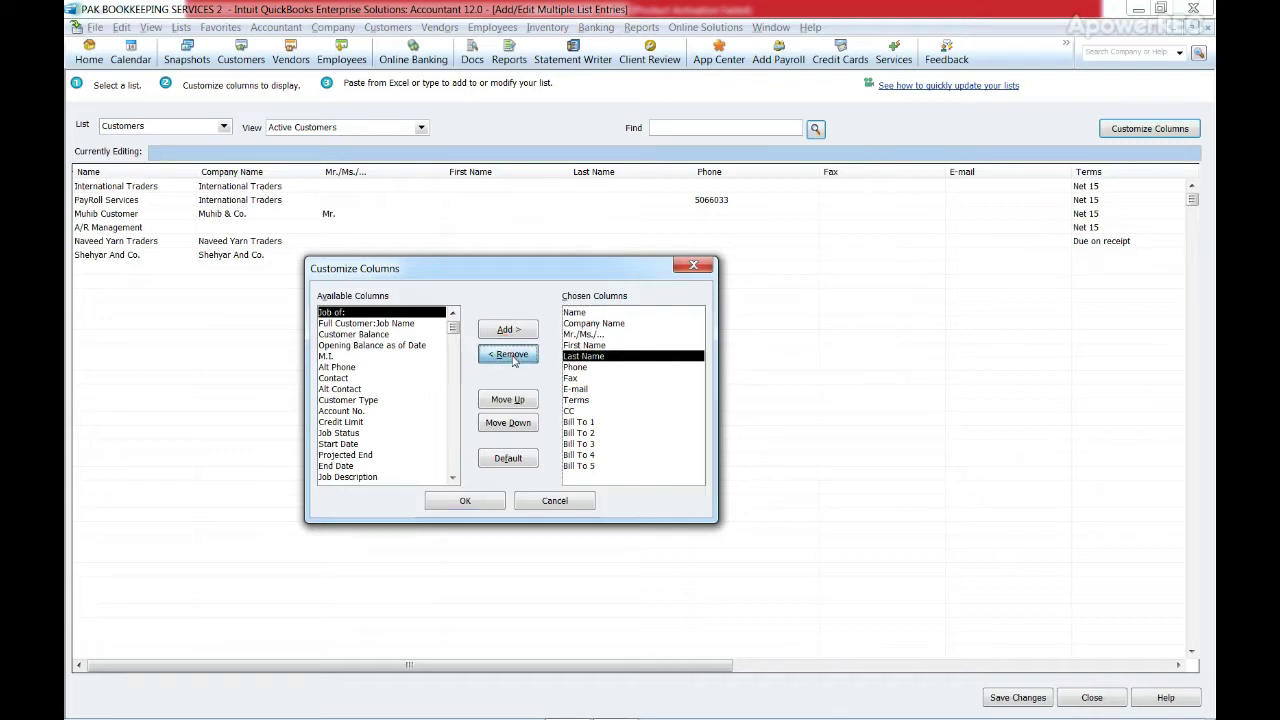
pyautogui.click(582, 345)
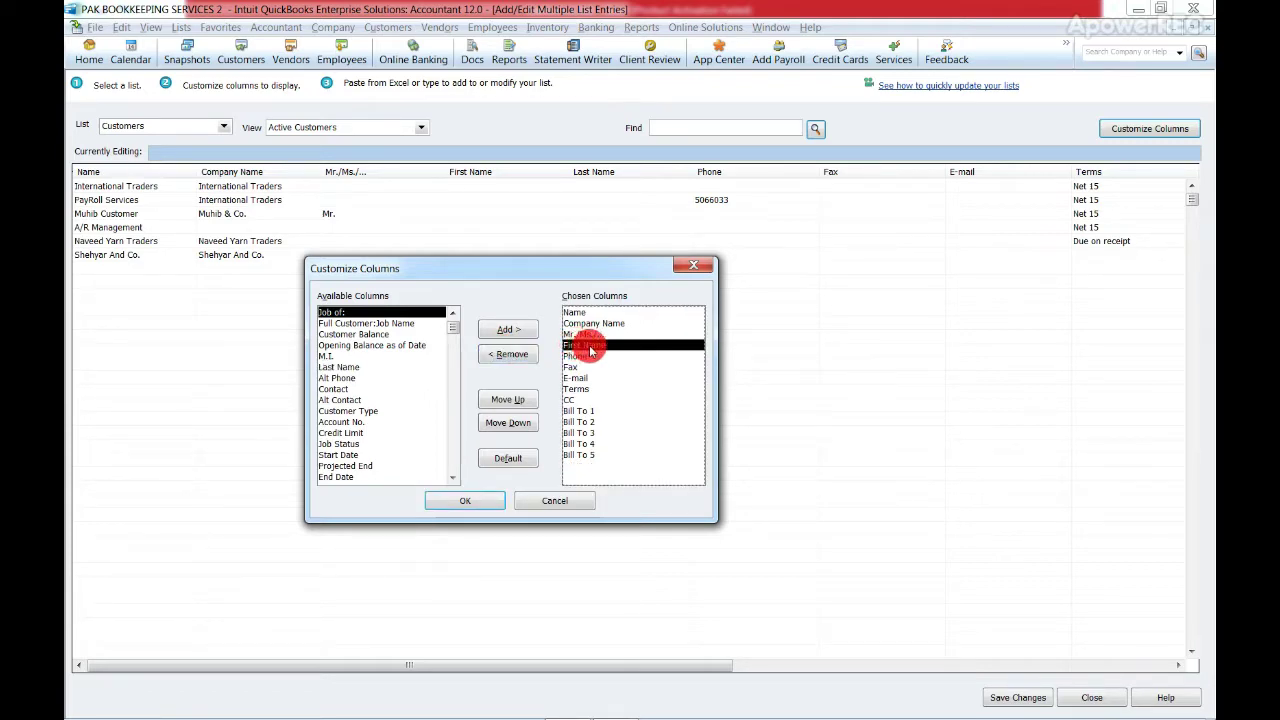
pyautogui.click(512, 357)
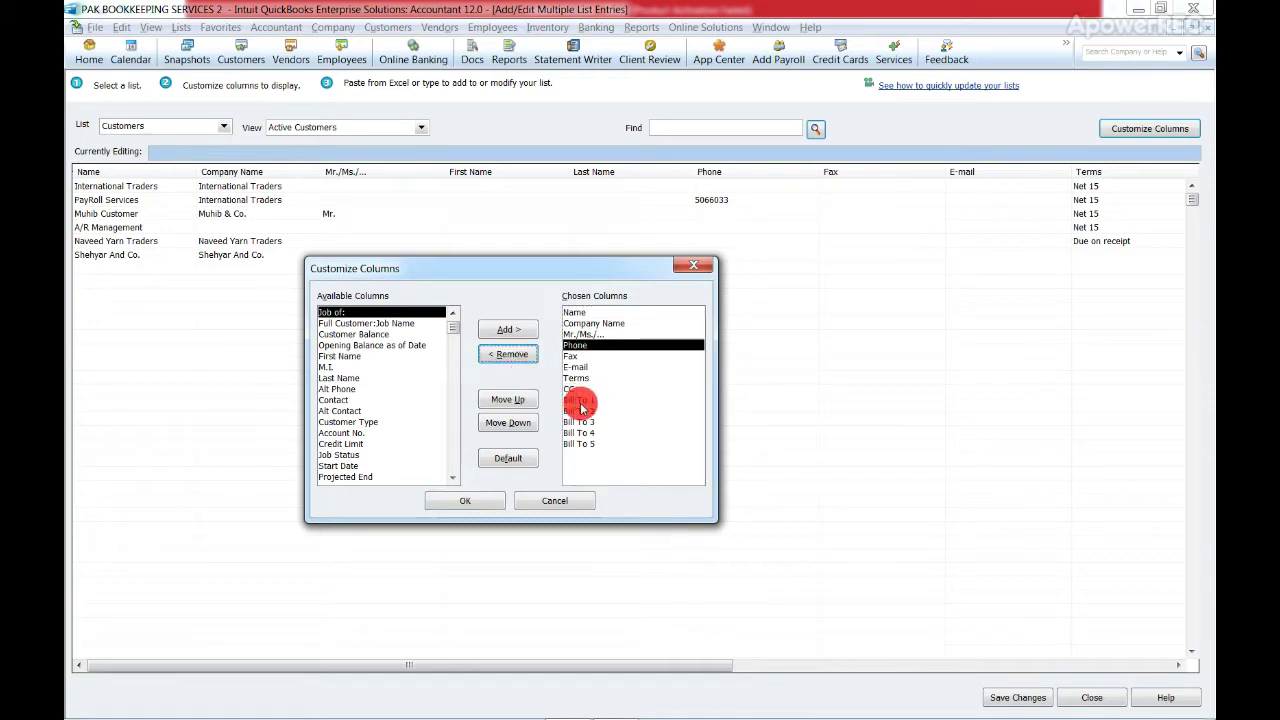
# Add the "Job of:" and Job Status columns to the chosen columns
pyautogui.click(580, 405)
pyautogui.click(508, 330)
pyautogui.click(365, 312)
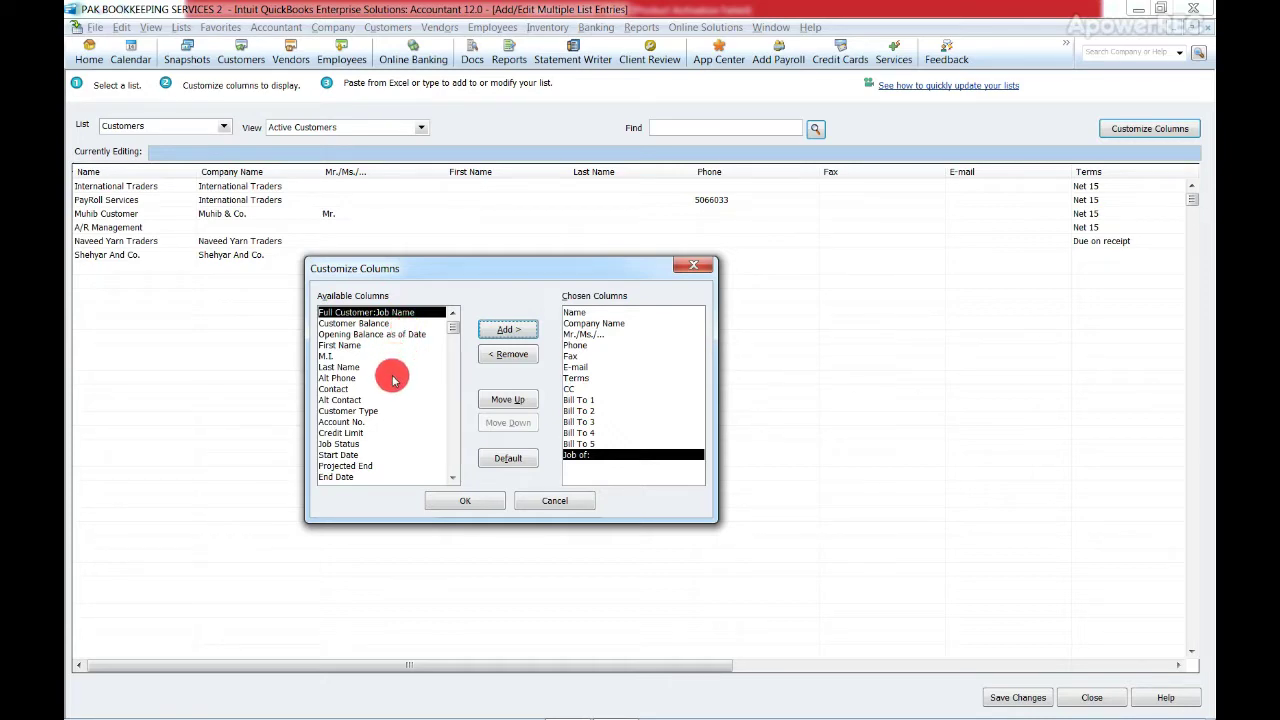
pyautogui.click(360, 443)
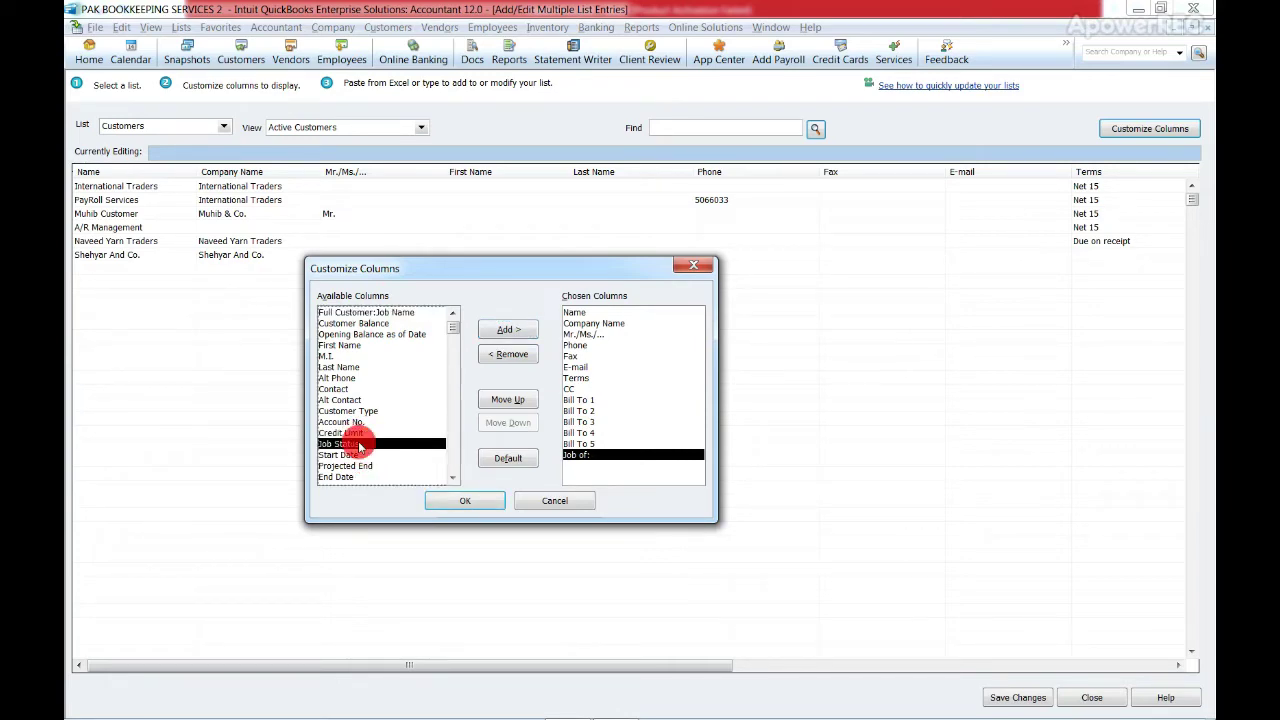
pyautogui.click(513, 330)
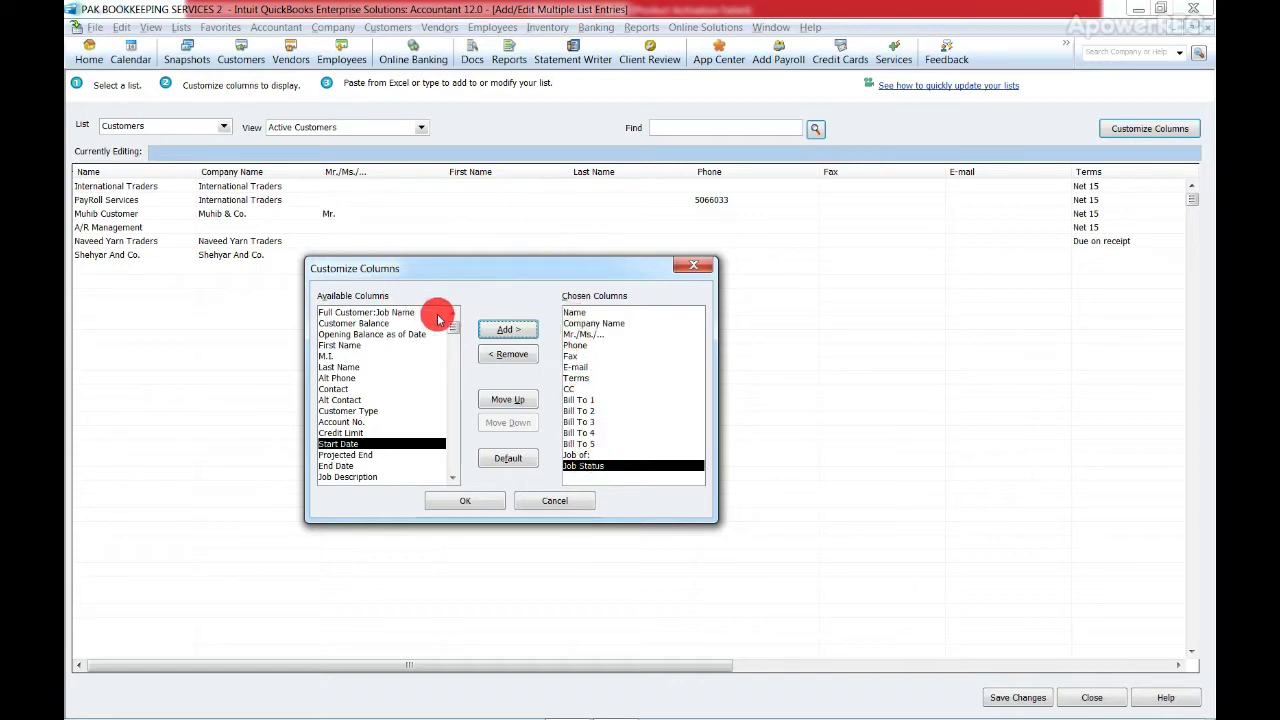
# Move the Job Status column up the chosen columns until it sits directly below Phone
pyautogui.click(508, 399)
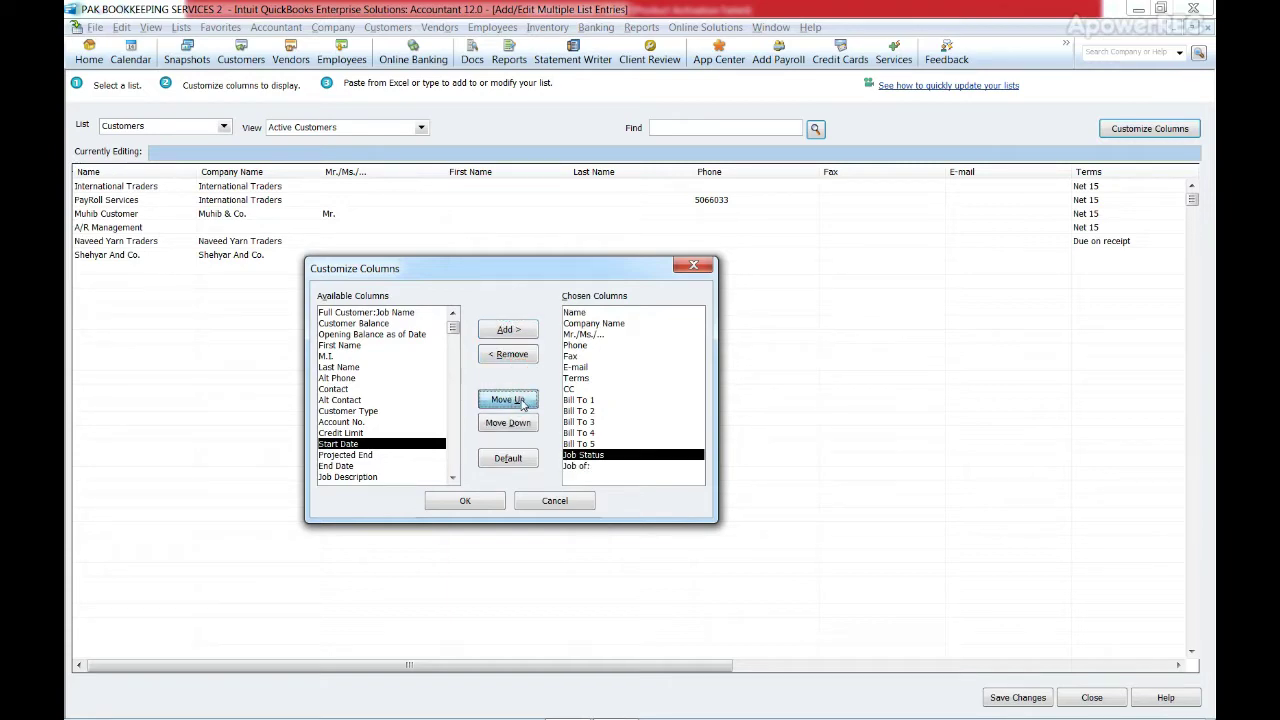
pyautogui.click(508, 399)
pyautogui.click(508, 399)
pyautogui.click(508, 399)
pyautogui.click(508, 399)
pyautogui.click(508, 399)
pyautogui.click(520, 402)
pyautogui.click(520, 402)
pyautogui.click(520, 402)
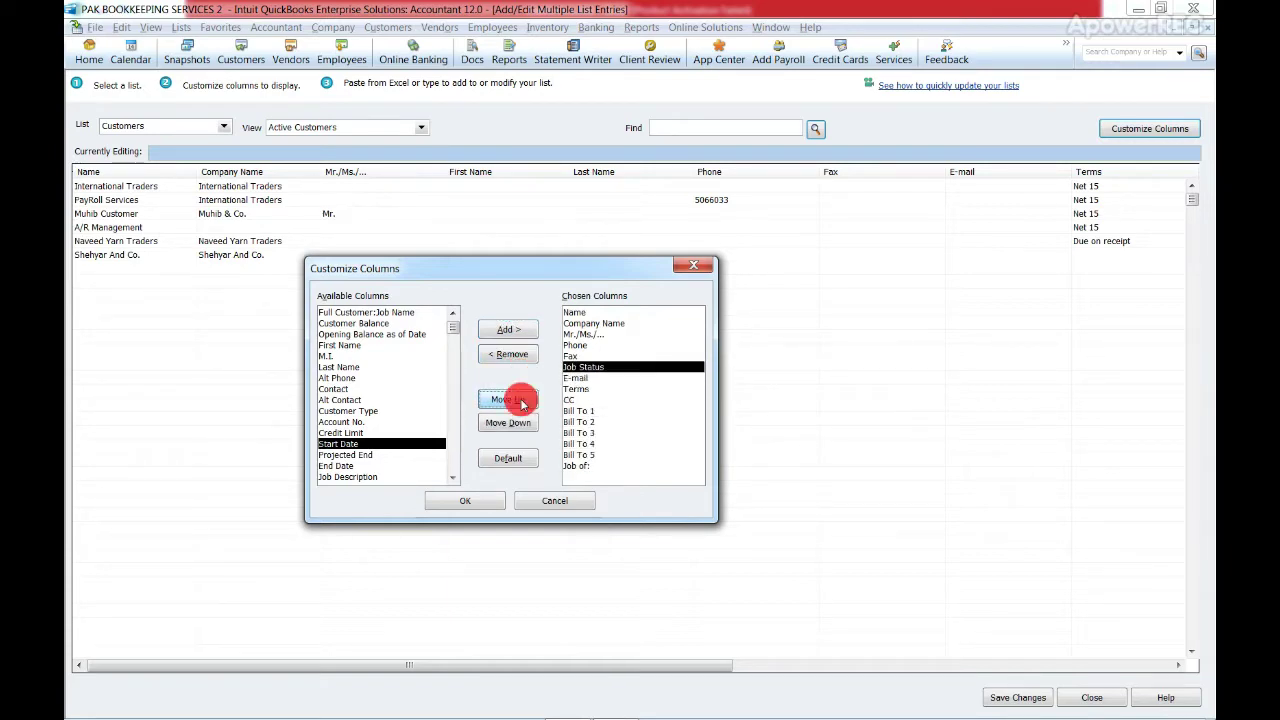
pyautogui.click(520, 402)
# Move the Phone column down to directly below Fax in the chosen columns and apply the column layout
pyautogui.click(580, 367)
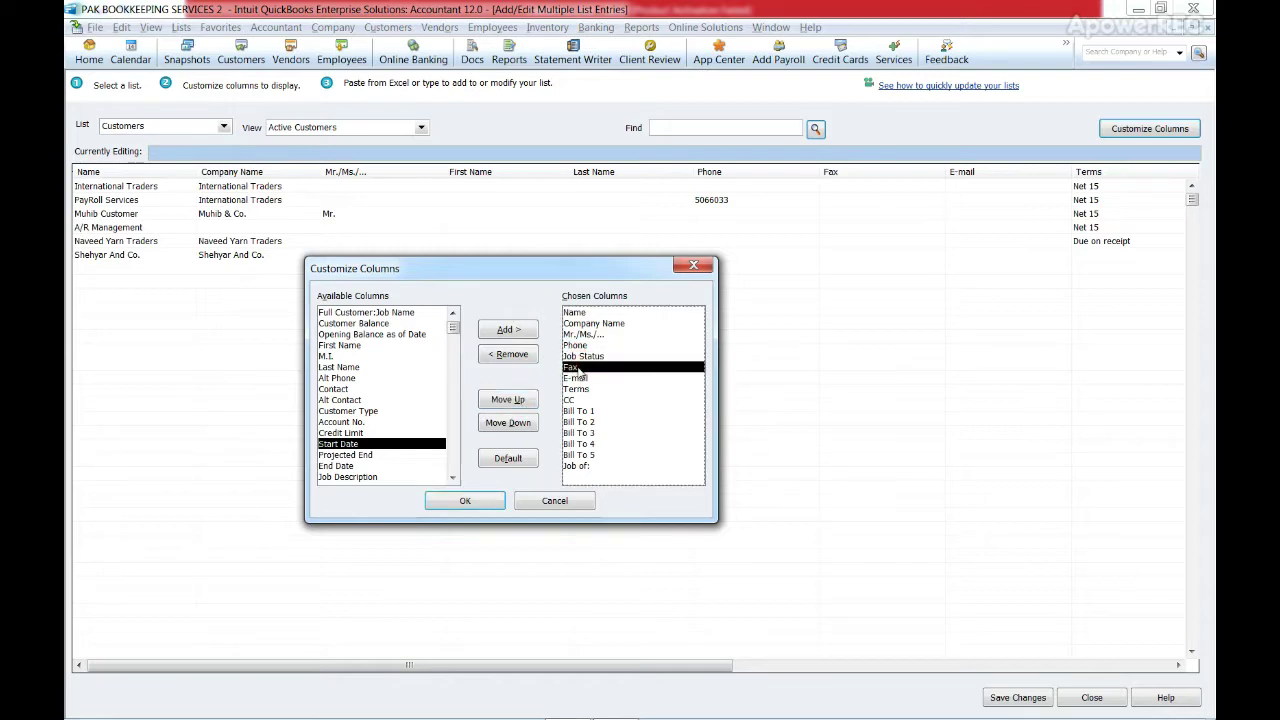
pyautogui.click(584, 356)
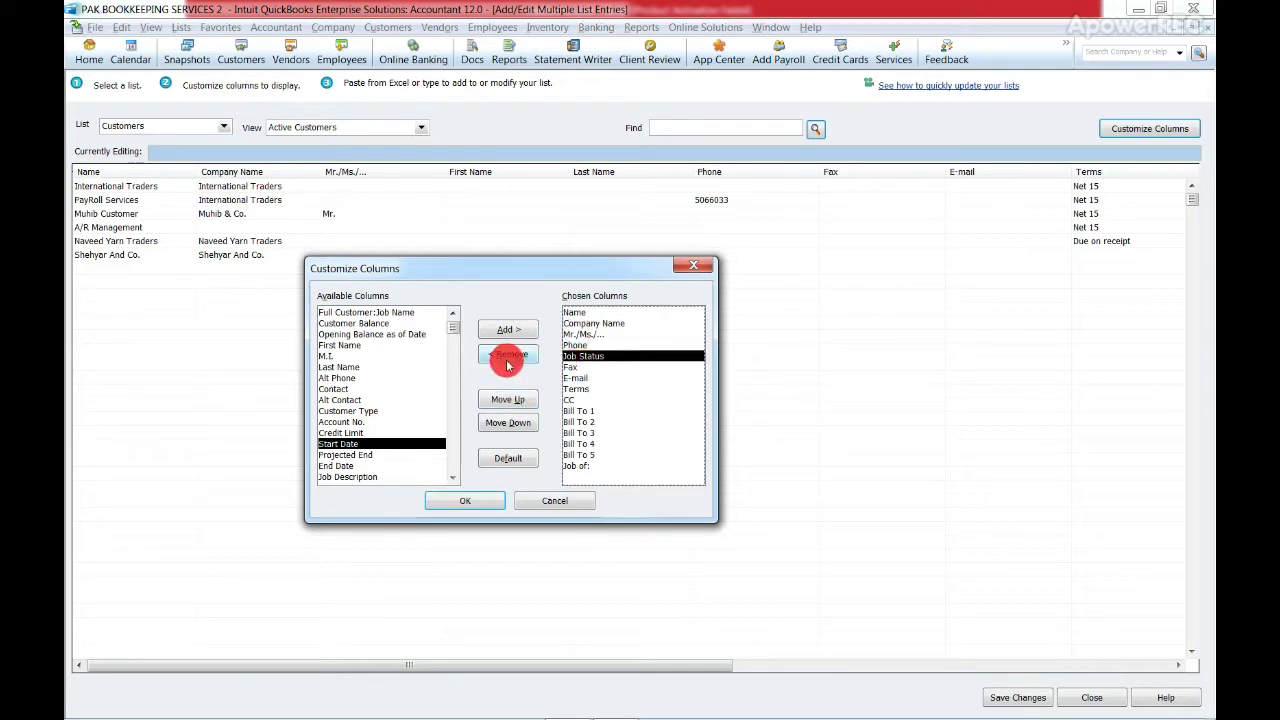
pyautogui.click(590, 345)
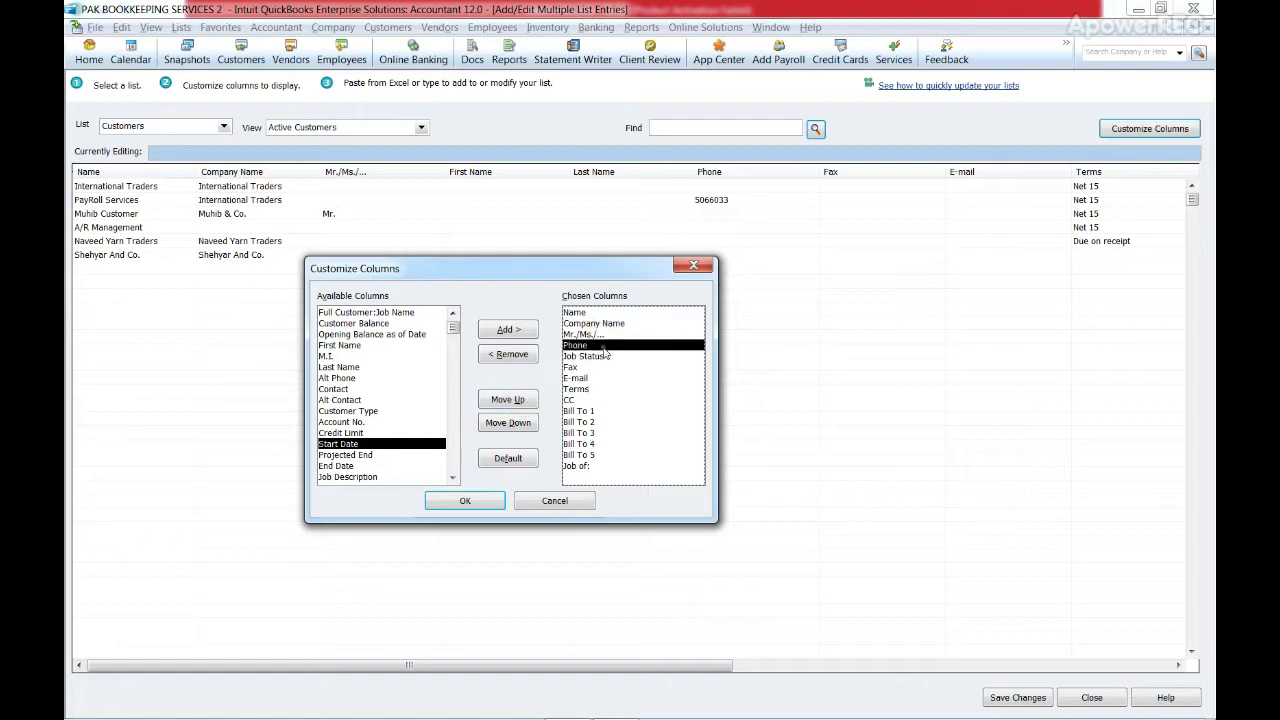
pyautogui.click(510, 422)
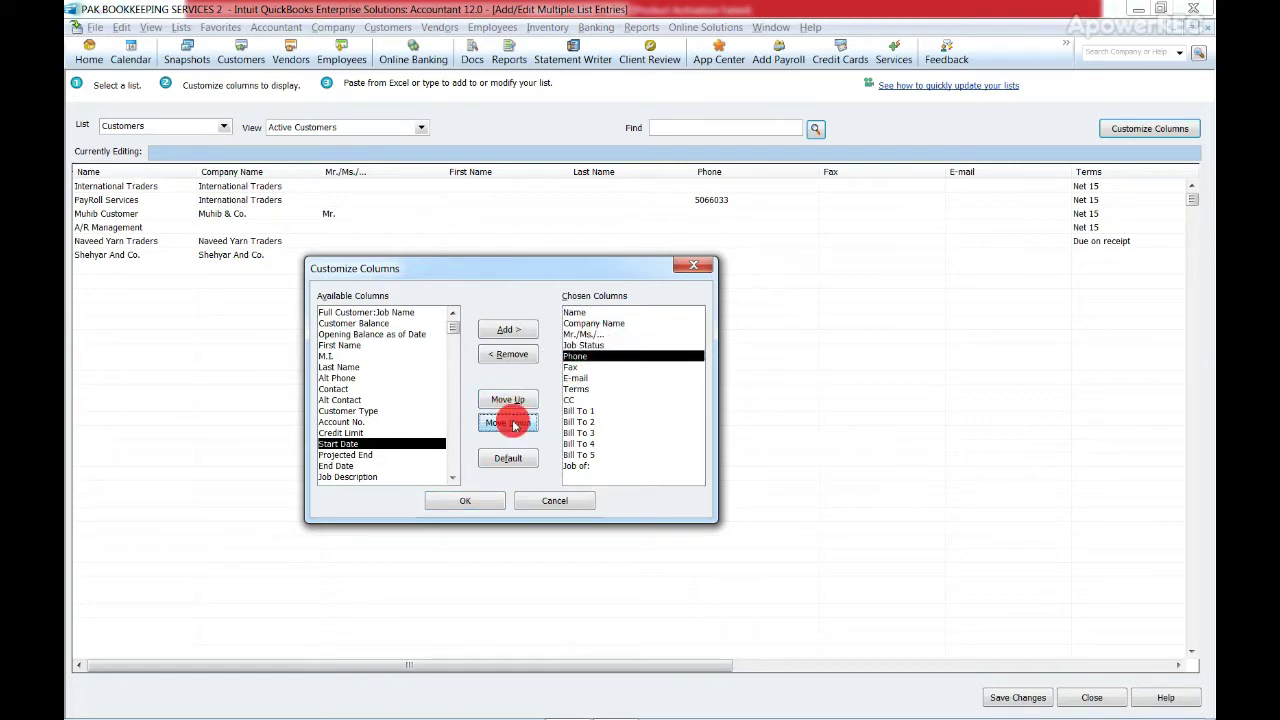
pyautogui.click(510, 422)
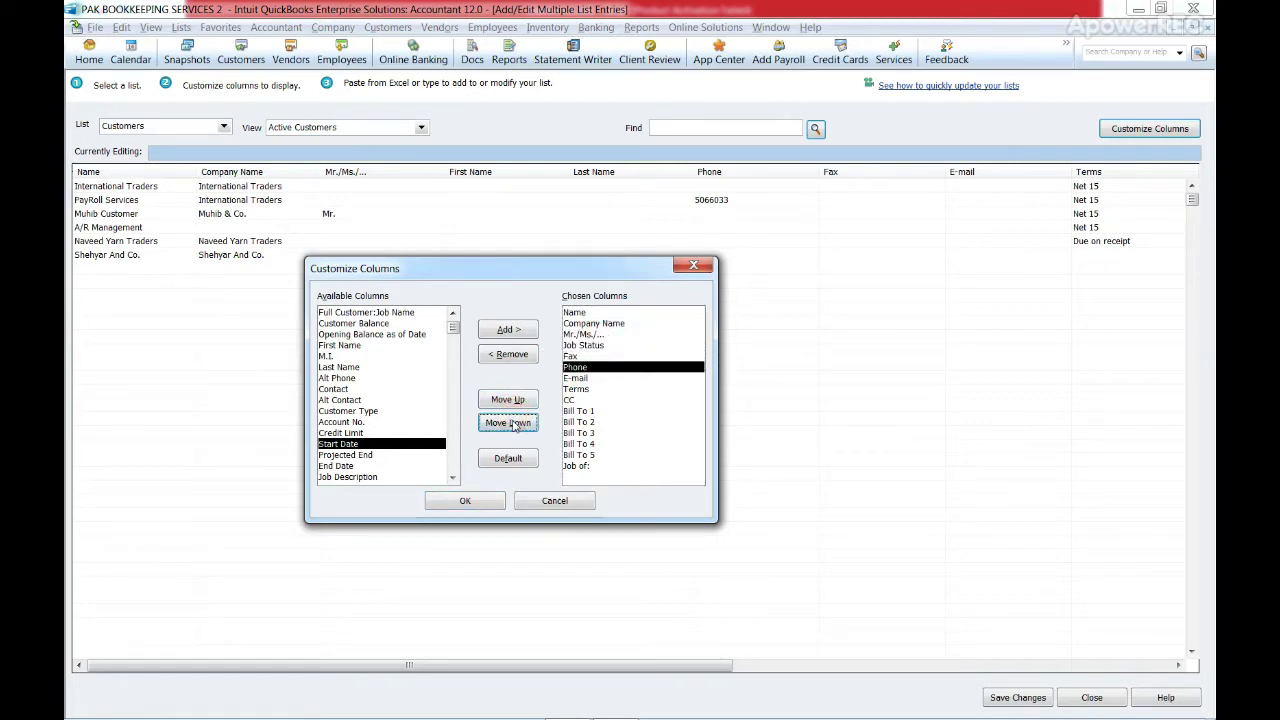
pyautogui.click(497, 504)
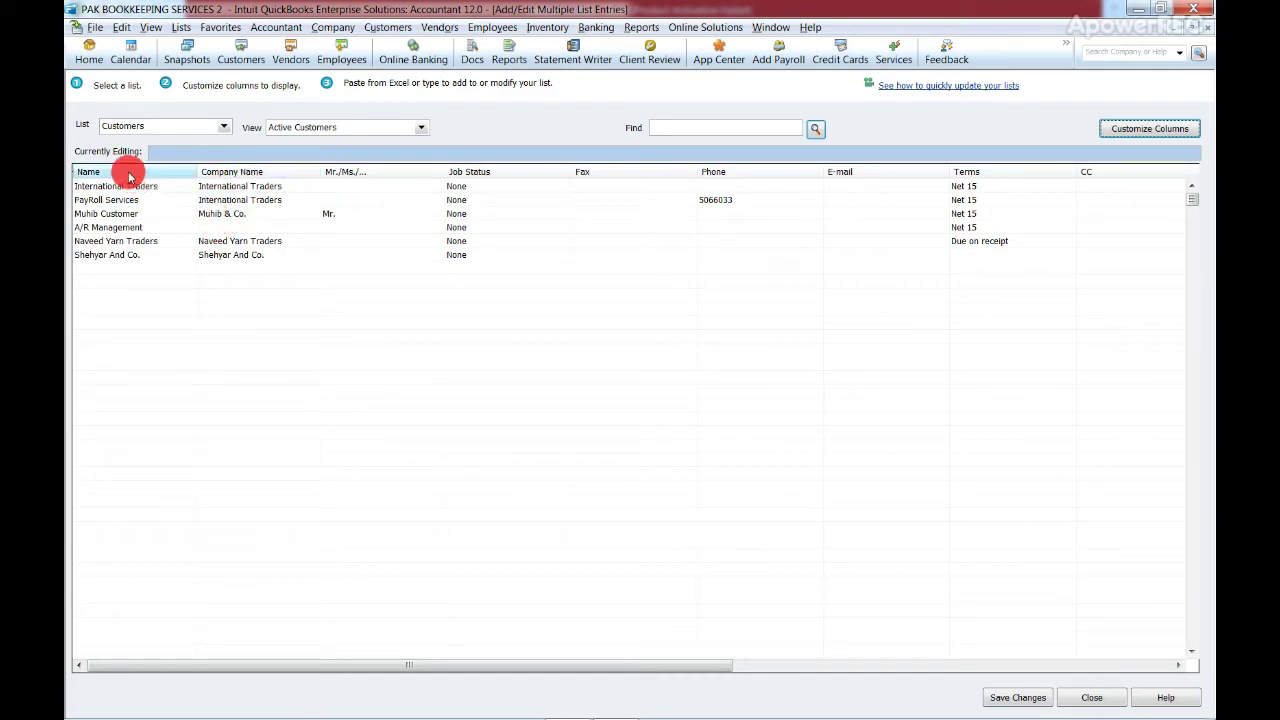
# Copy the customer names in A2:A4 of the Customers_List workbook in Excel and paste them into QuickBooks from the first empty Name cell
pyautogui.click(105, 267)
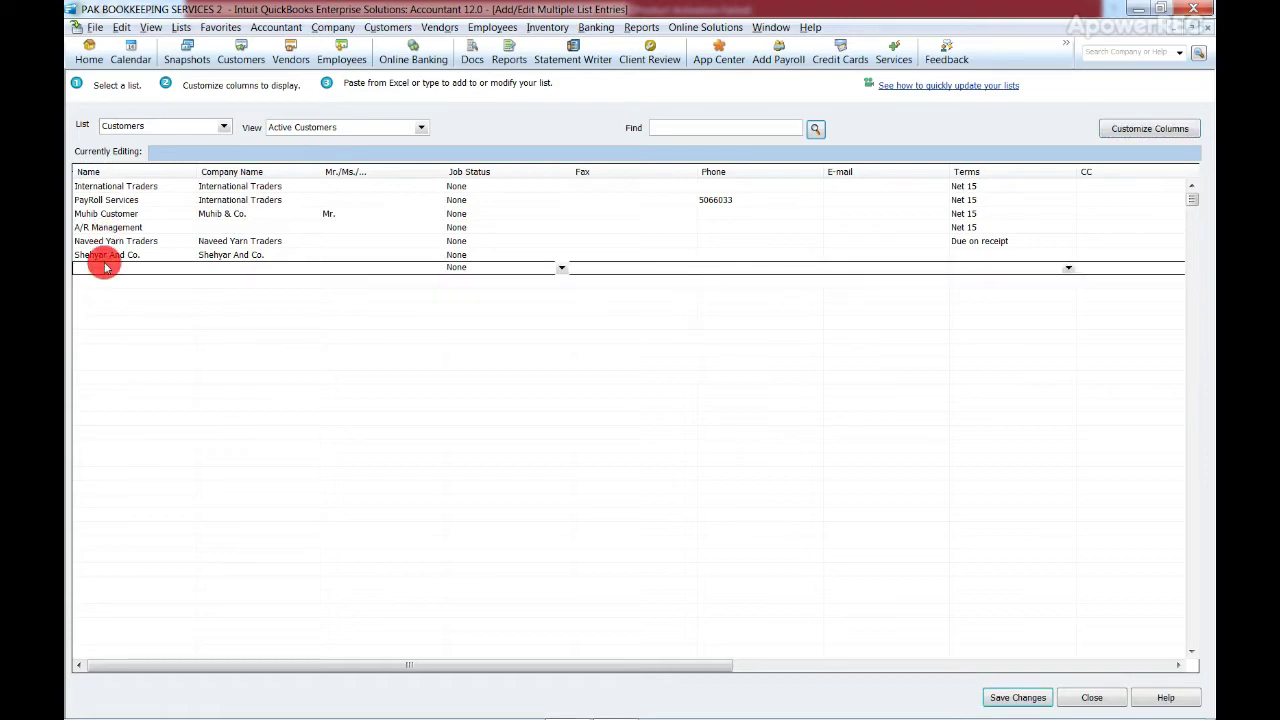
pyautogui.hotkey('alt', 'Tab')
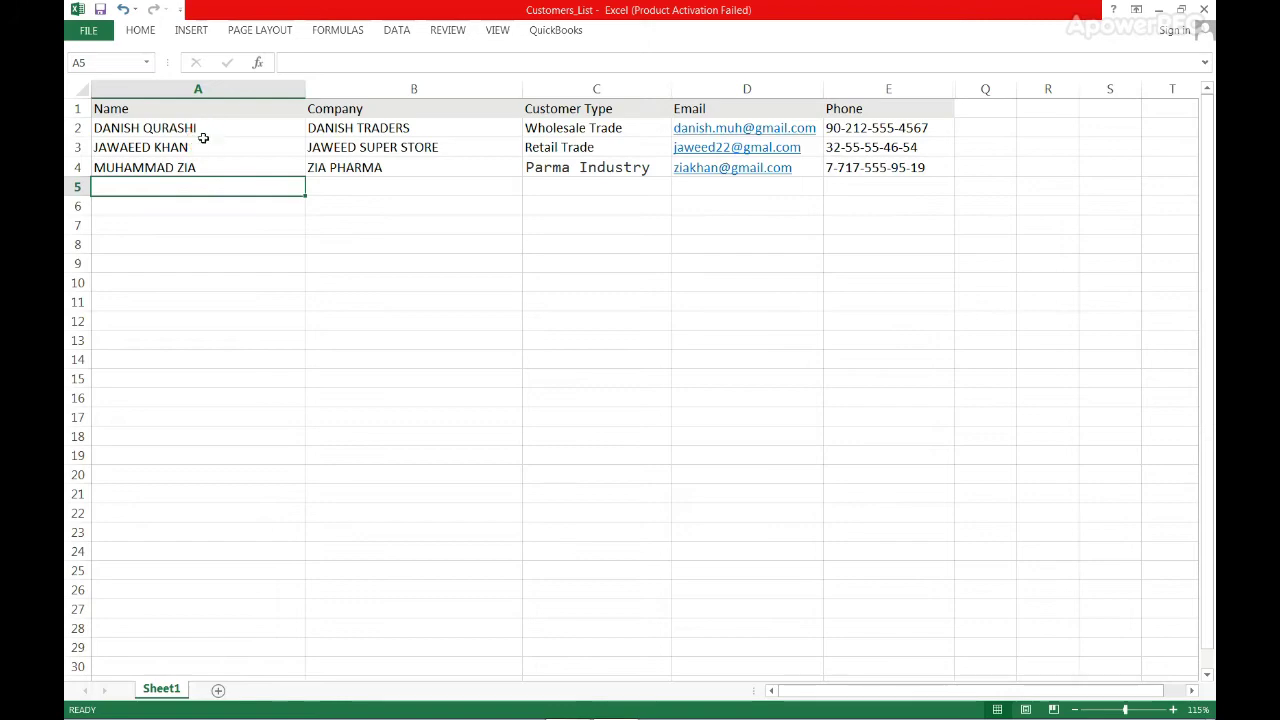
pyautogui.moveTo(200, 147); pyautogui.dragTo(209, 167)
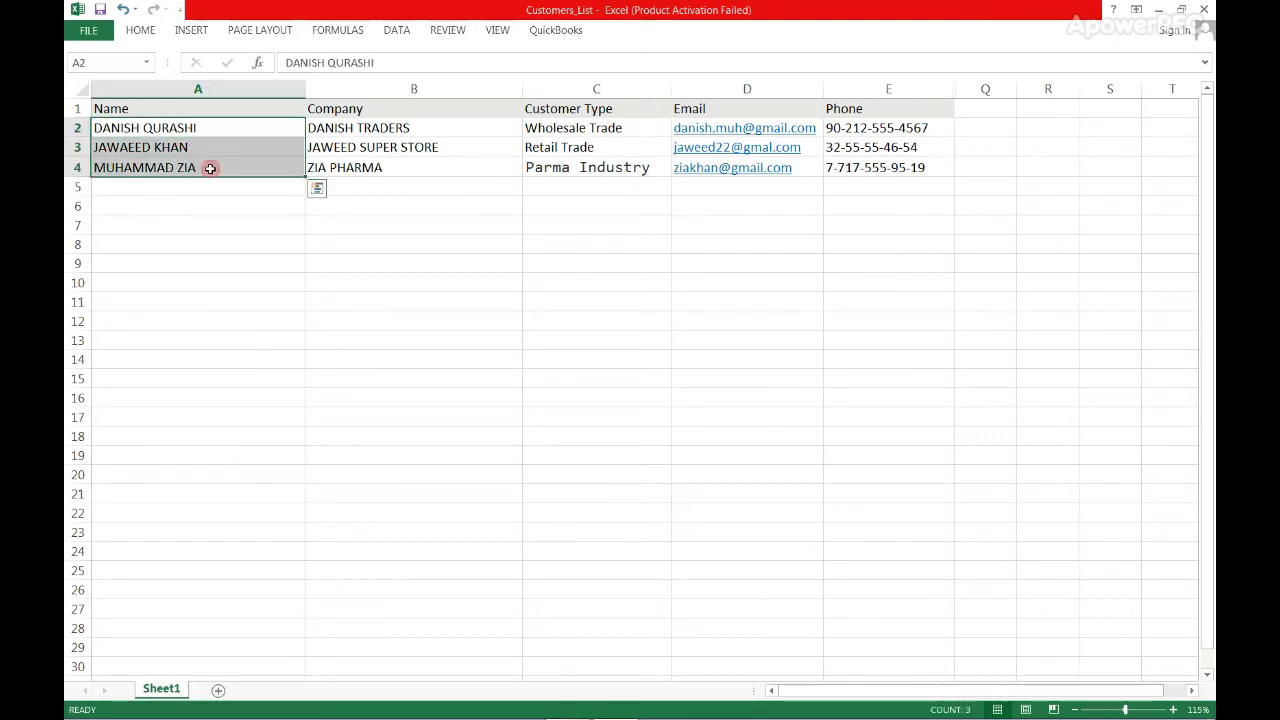
pyautogui.hotkey('ctrl', 'c')
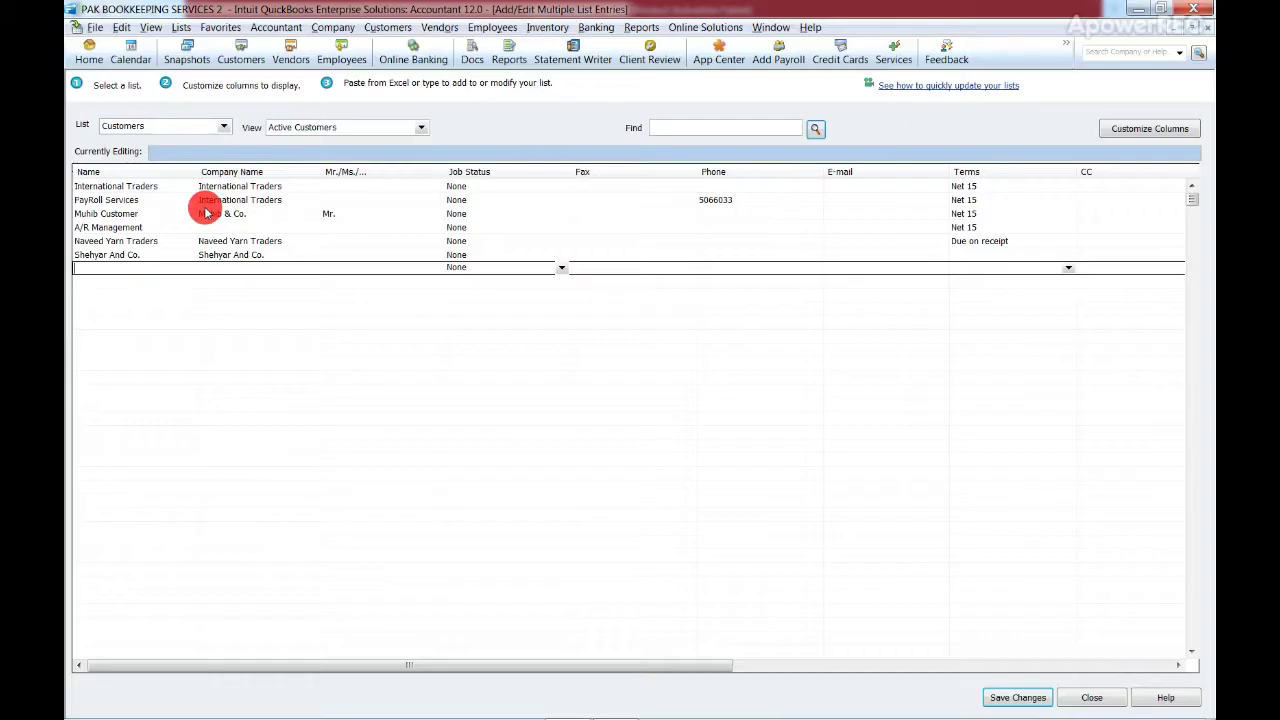
pyautogui.hotkey('alt', 'Tab')
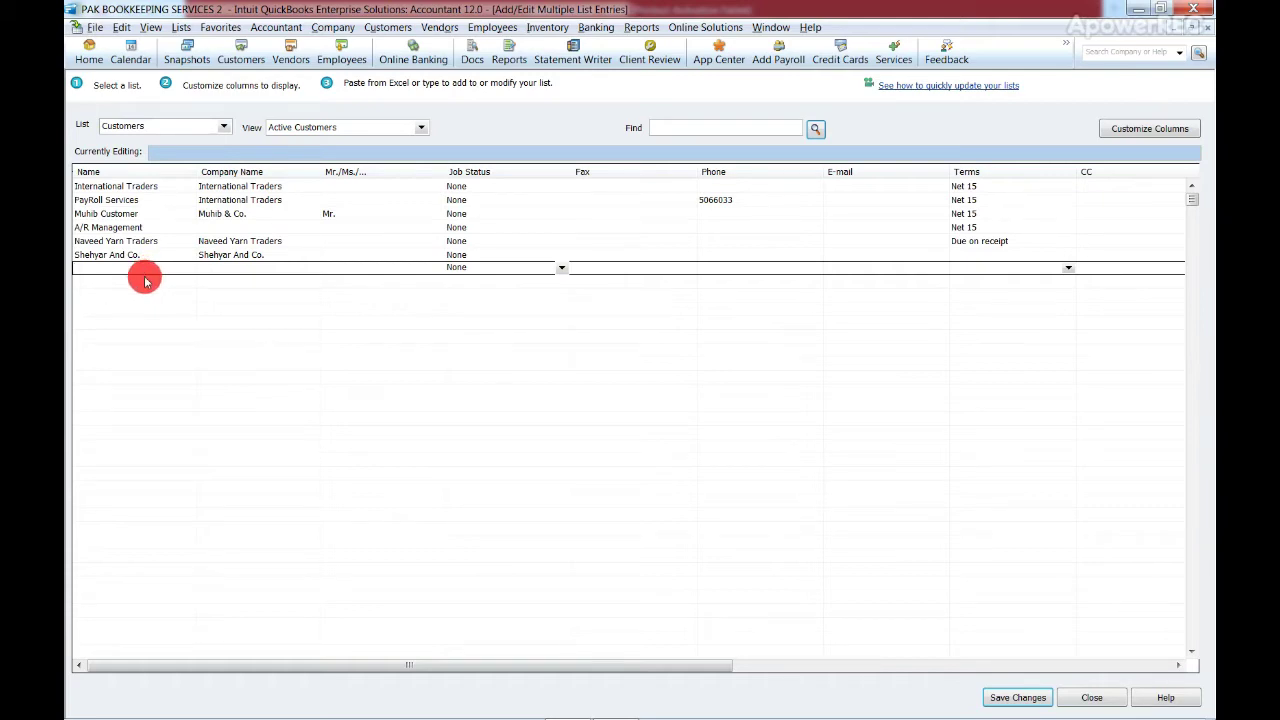
pyautogui.hotkey('ctrl', 'v')
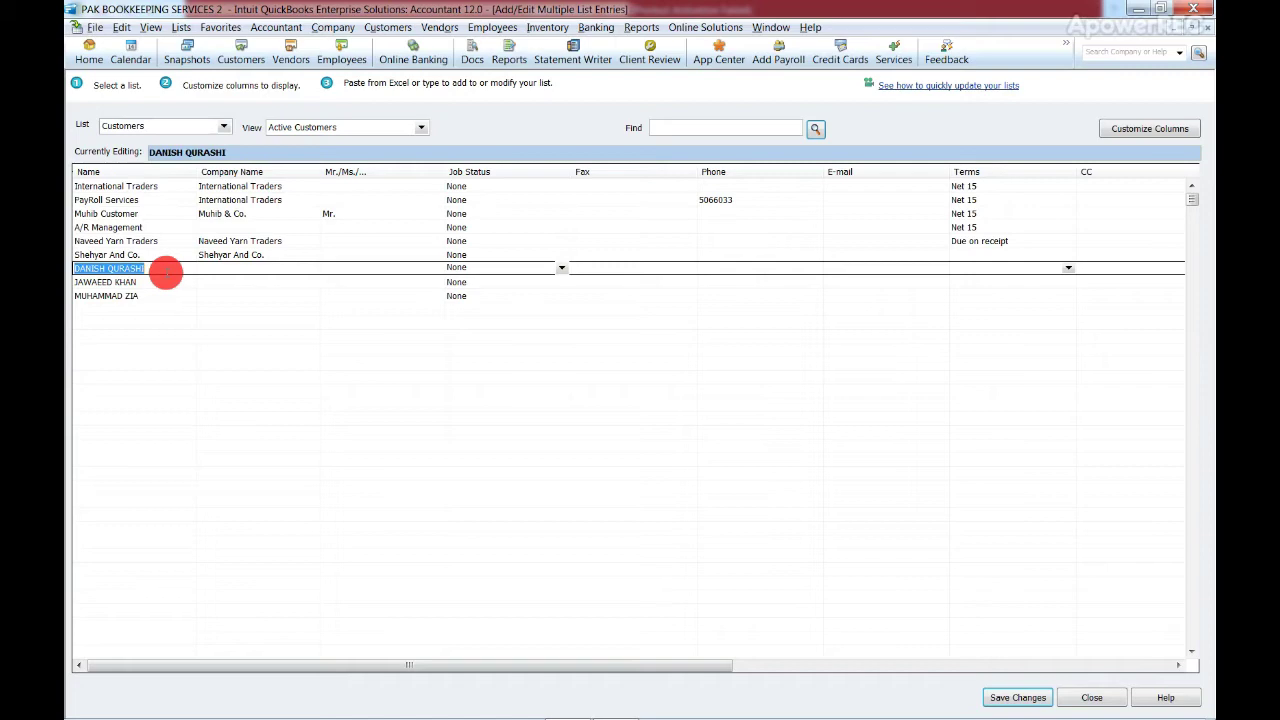
# Copy the company names in B2:B4 of the Customers_List workbook in Excel and paste them into QuickBooks from the first new customer's Company Name cell
pyautogui.click(226, 267)
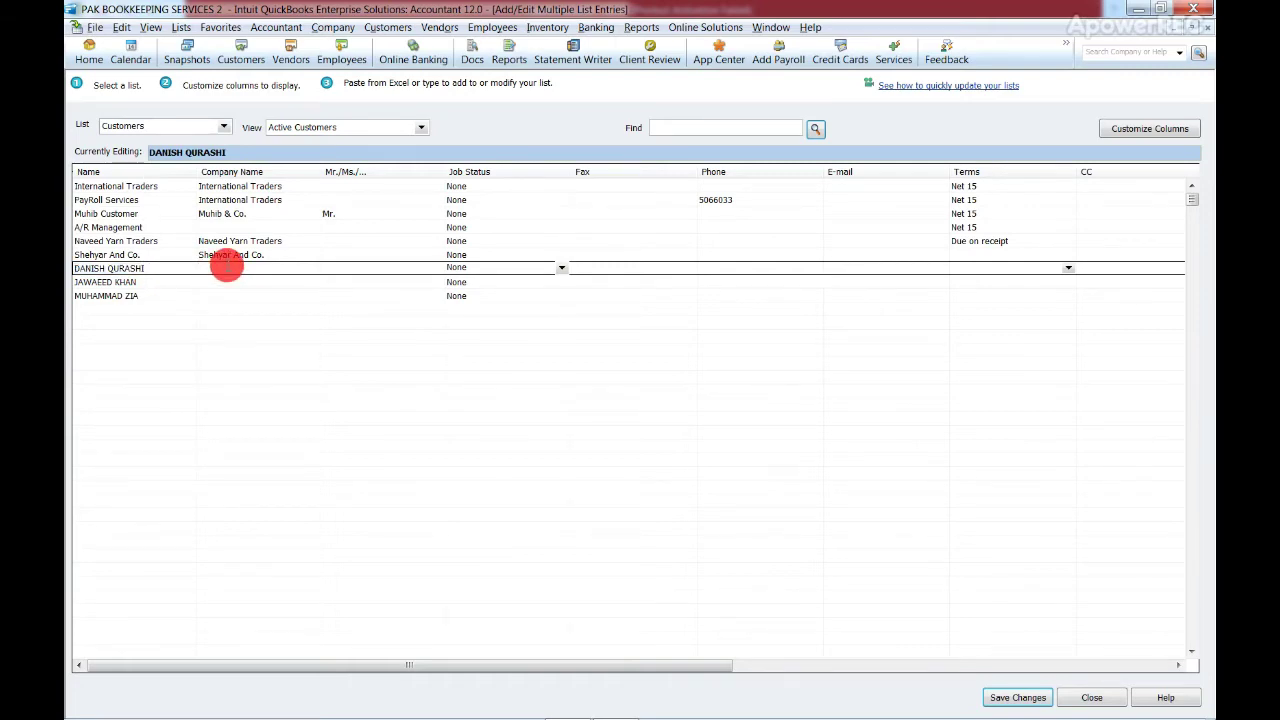
pyautogui.hotkey('alt', 'Tab')
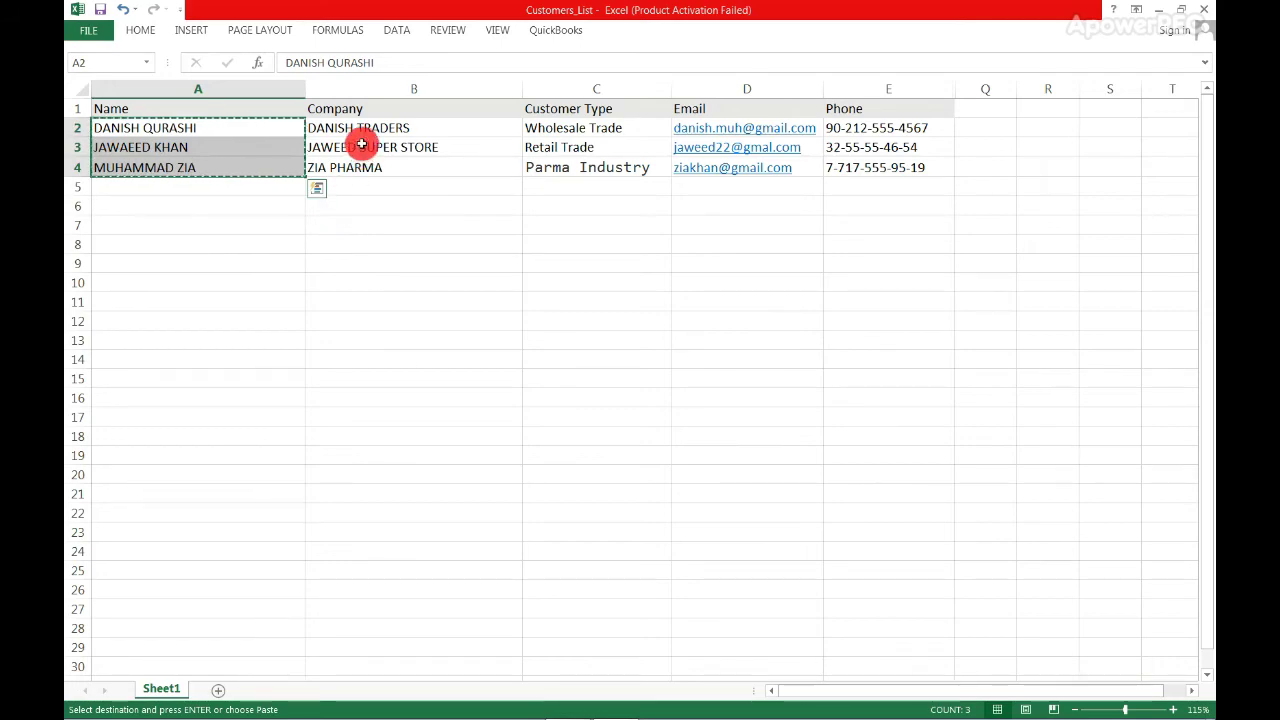
pyautogui.moveTo(364, 127); pyautogui.dragTo(362, 162)
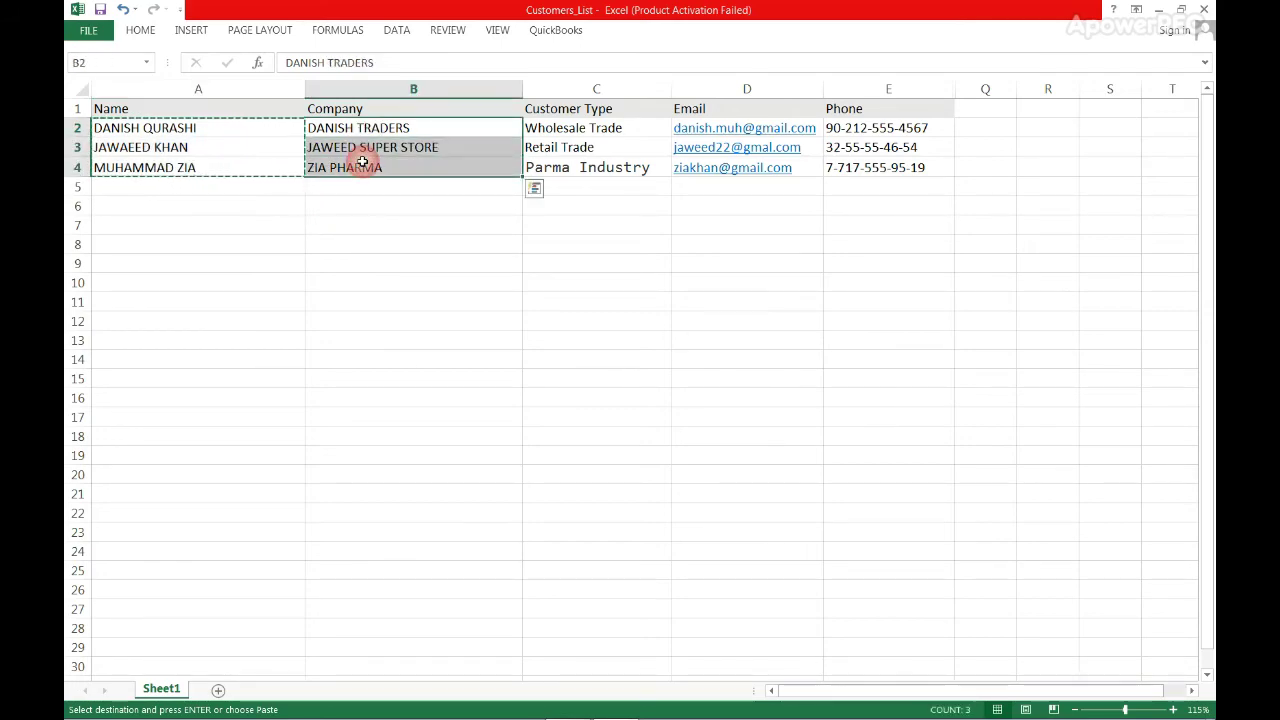
pyautogui.hotkey('ctrl', 'c')
pyautogui.hotkey('alt', 'Tab')
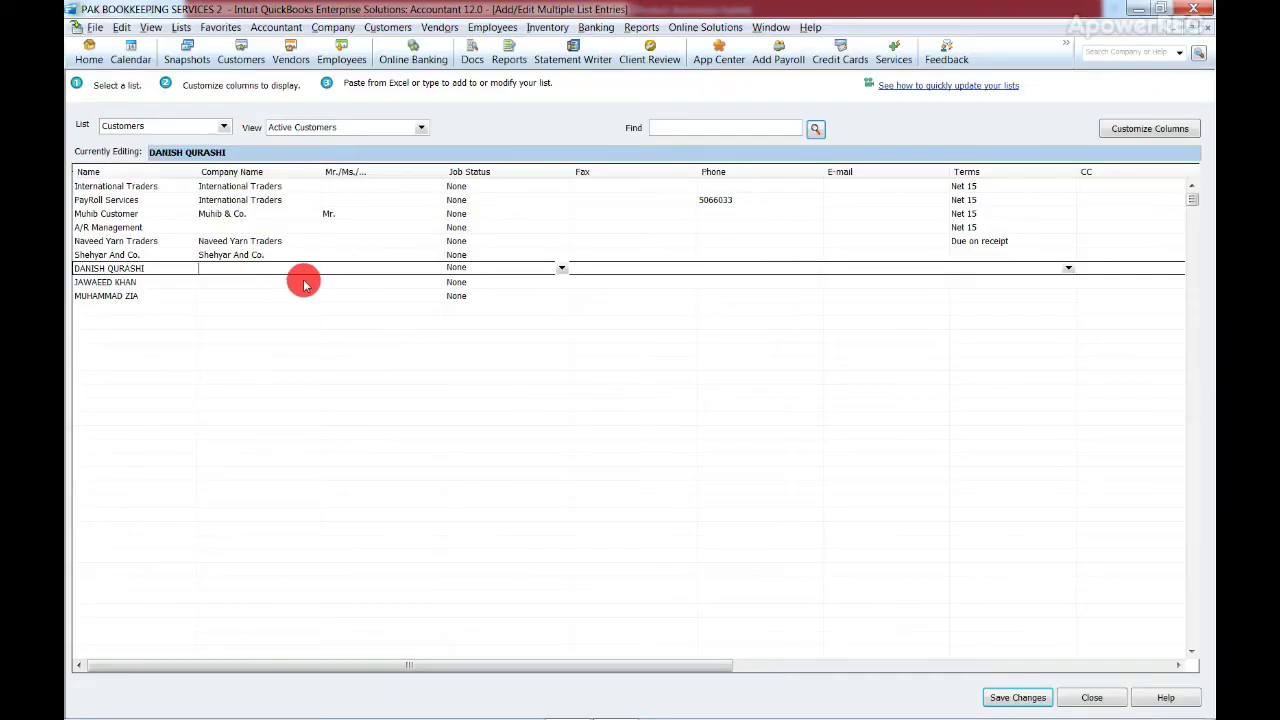
pyautogui.click(255, 270)
pyautogui.hotkey('ctrl', 'v')
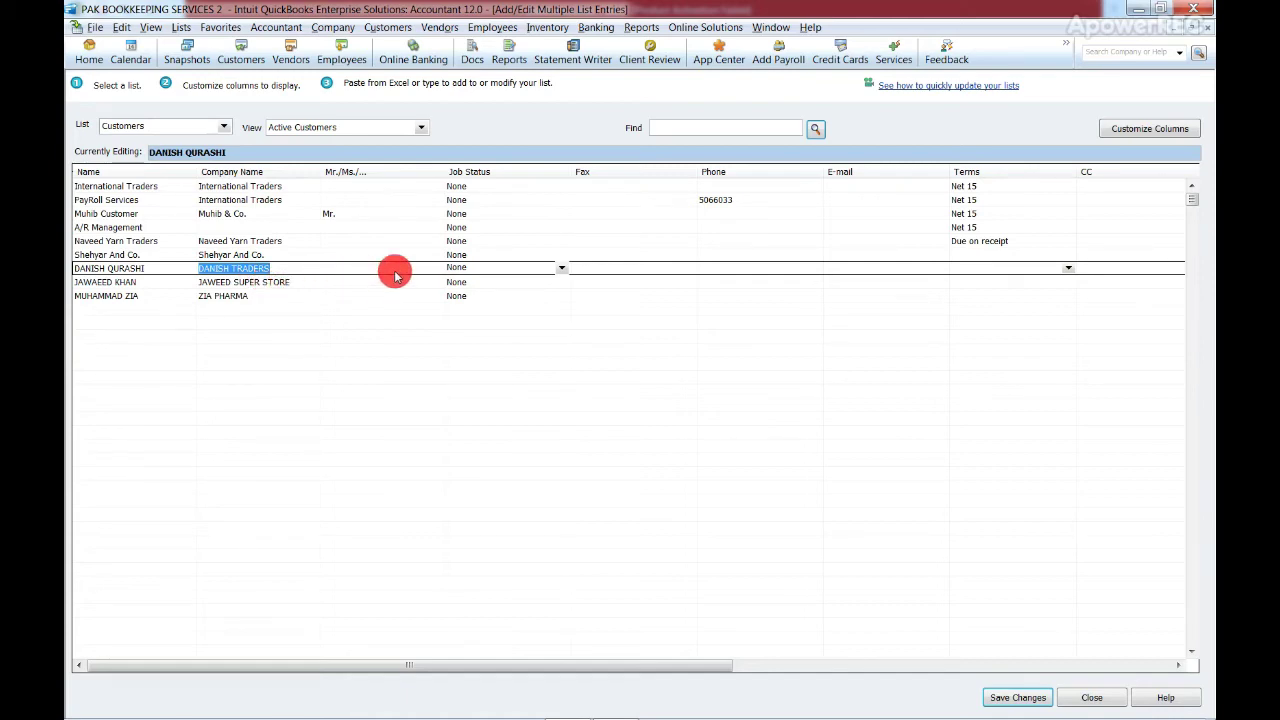
# Save the new customer entries and close the Add/Edit Multiple List Entries window
pyautogui.click(480, 268)
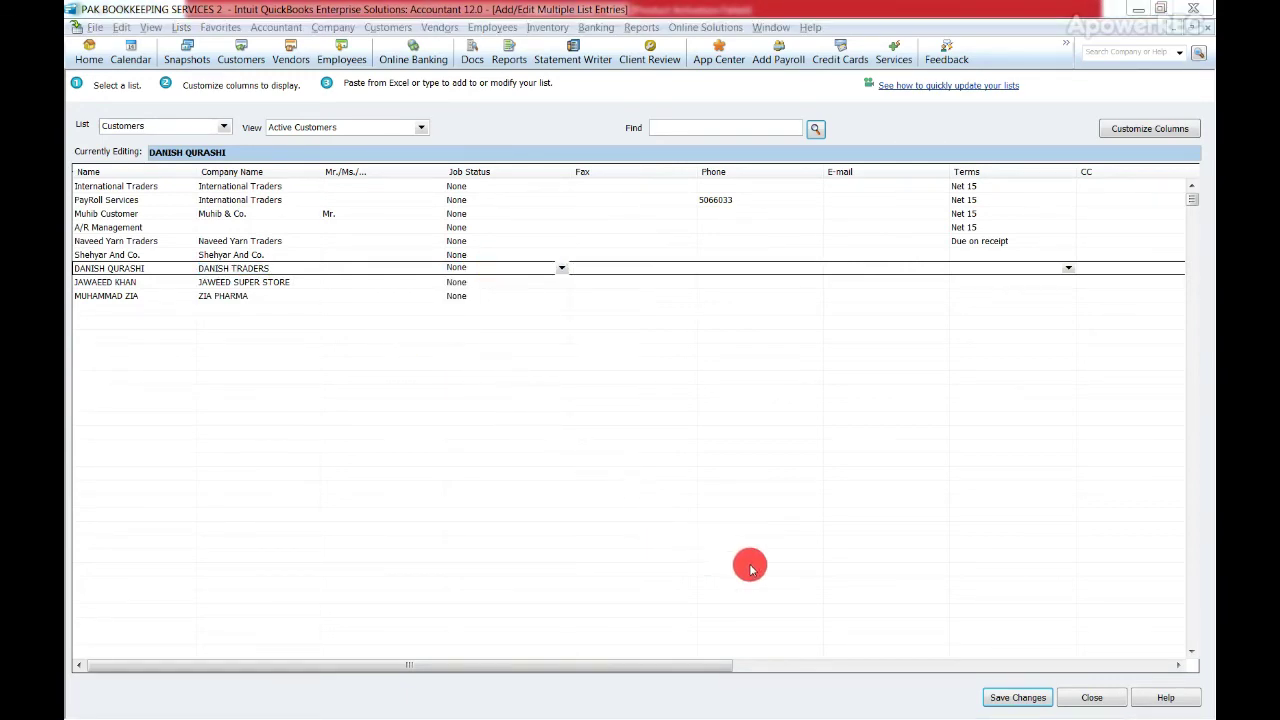
pyautogui.click(1030, 698)
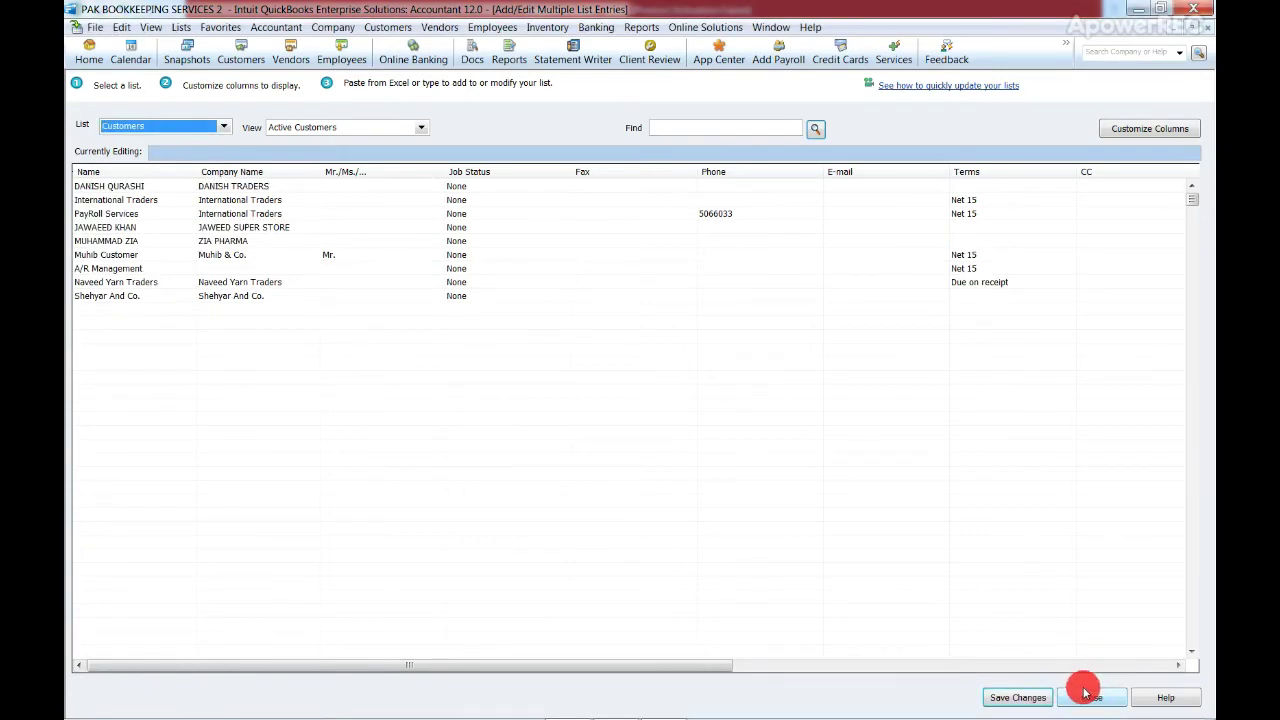
pyautogui.click(1079, 698)
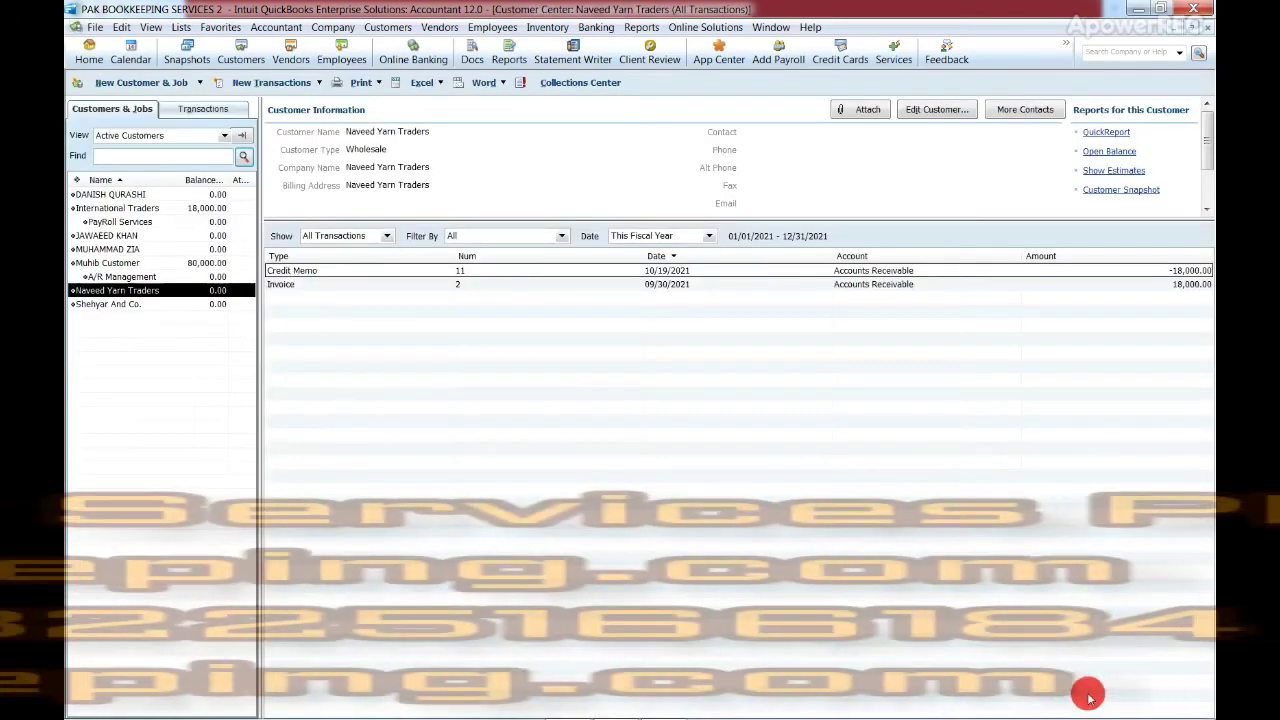